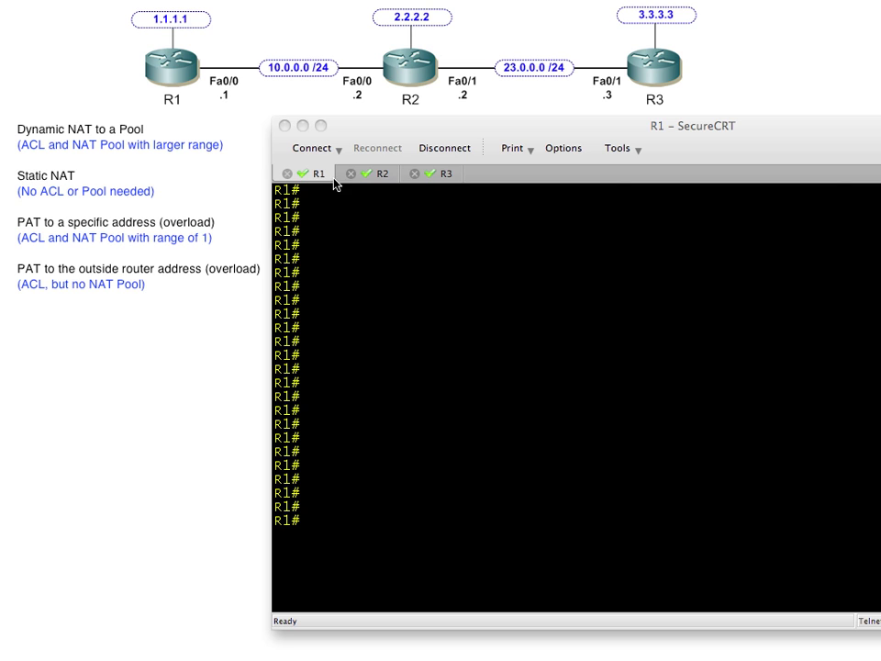
# Enter global configuration mode on R2 with config t.
pyautogui.click(367, 177)
pyautogui.write('config t')
pyautogui.press('Return')
pyautogui.press('Return')
# Add access lists 60, 80 and 90 permitting 60.0.0.0, 80.0.0.0 and 90.0.0.0 wildcard 0.255.255.255.
pyautogui.write('acces')
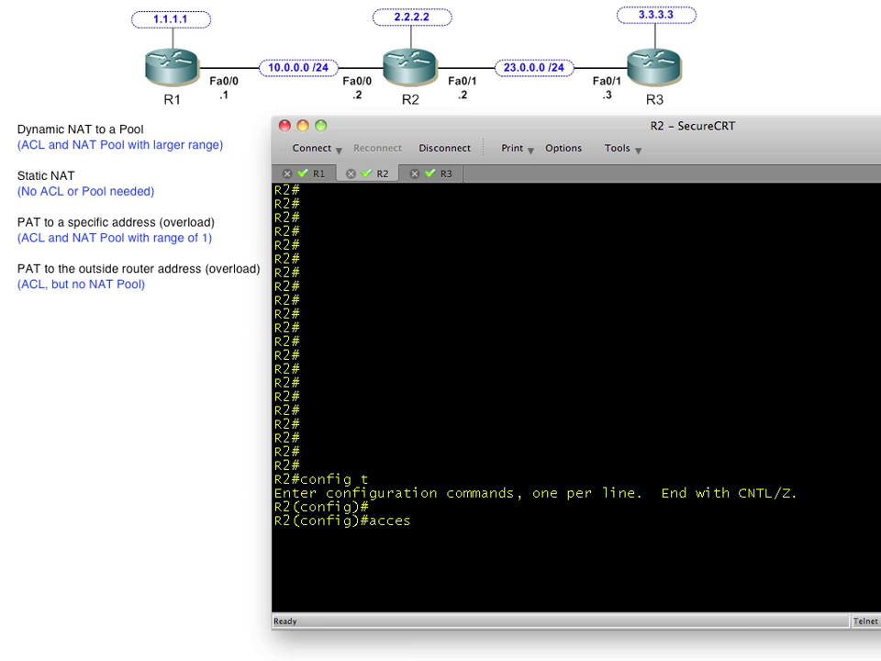
pyautogui.write('s-list 60 permit 60.0.0.0 0')
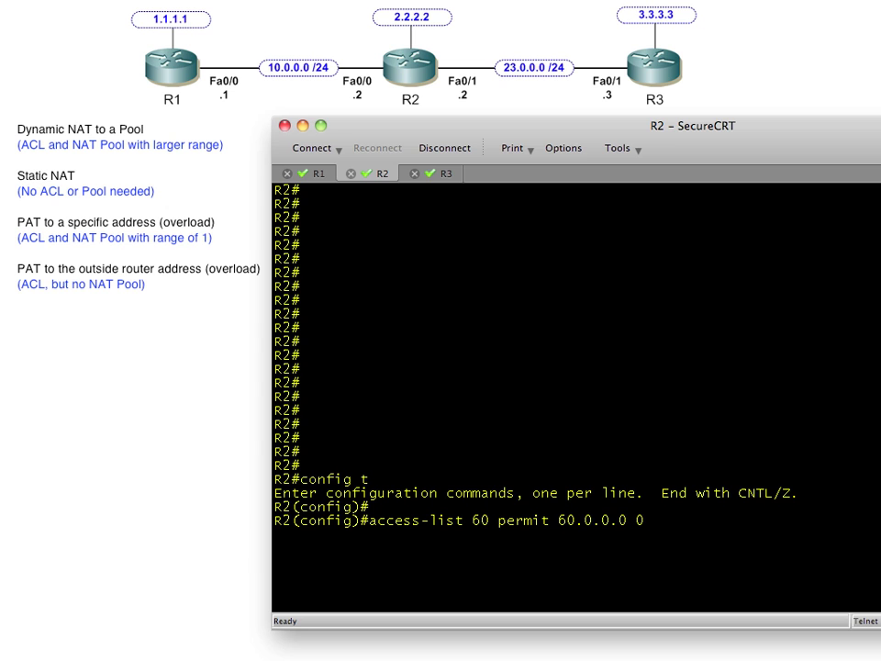
pyautogui.write('.255.255.255.255')
pyautogui.press('Return')
pyautogui.write('access-list 80')
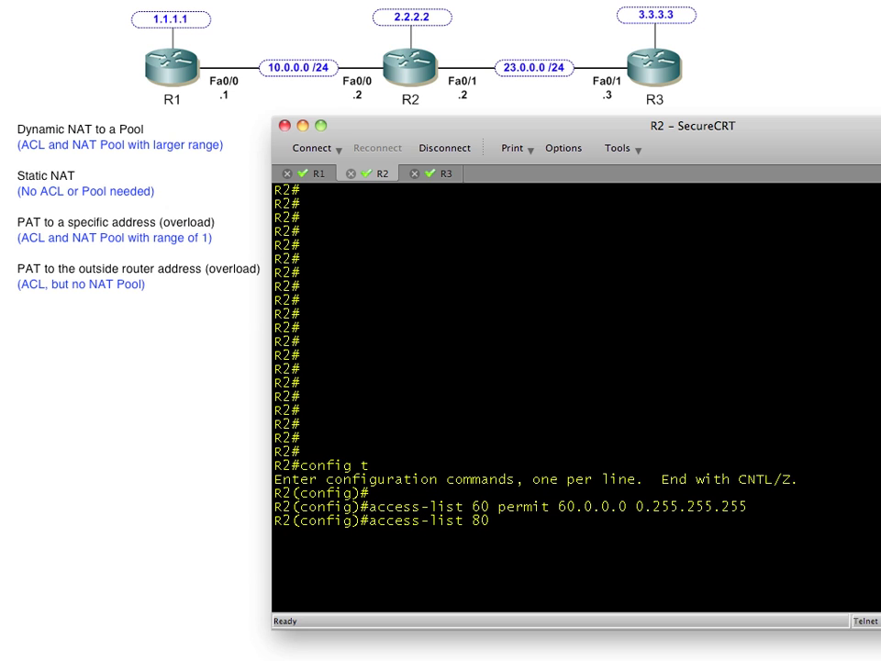
pyautogui.write(' permit 80.0.0.0 0.255.255.255')
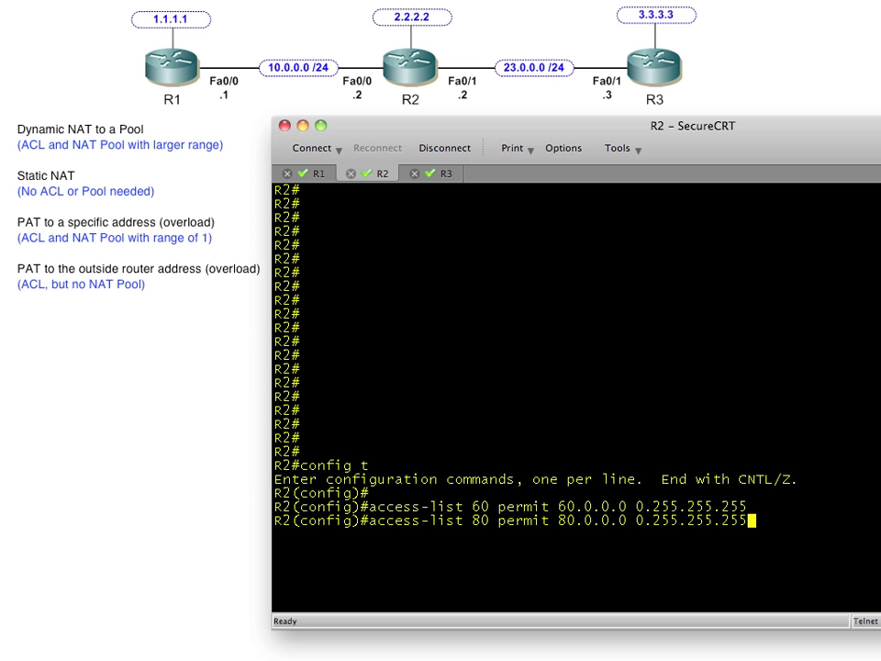
pyautogui.press('Return')
pyautogui.write('access-lis')
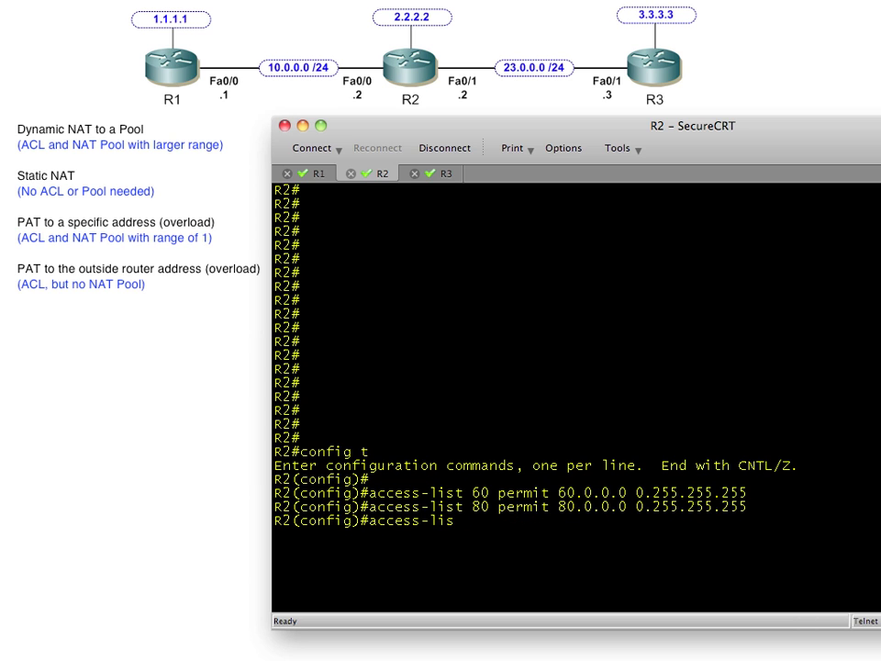
pyautogui.write('t 90 permit 90.0.0.0 0.255.255.255')
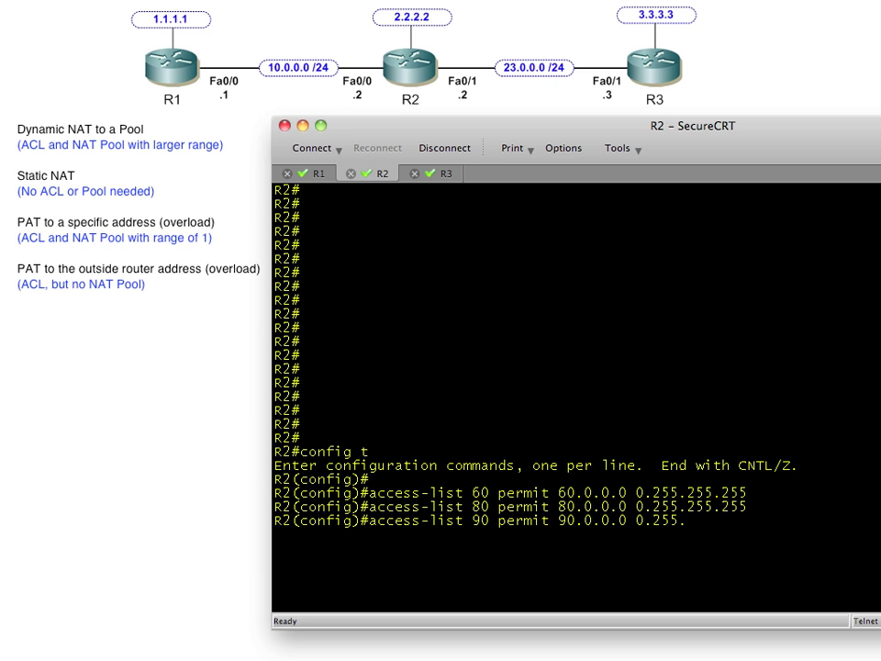
pyautogui.press('Return')
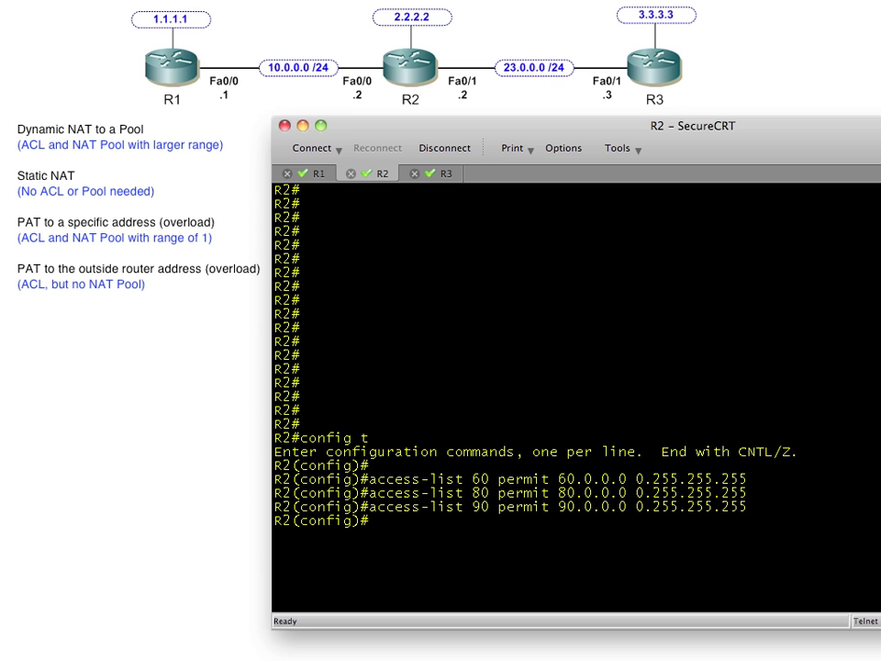
pyautogui.press('super+Tab')
pyautogui.press('super+Tab')
# Define pool 60-POOL-4-NAT as 23.0.0.20–23.0.0.254 and pool 80-POOL-4-PAT as 23.0.0.11, prefix-length 24.
pyautogui.write('ip nat pool 60-PO')
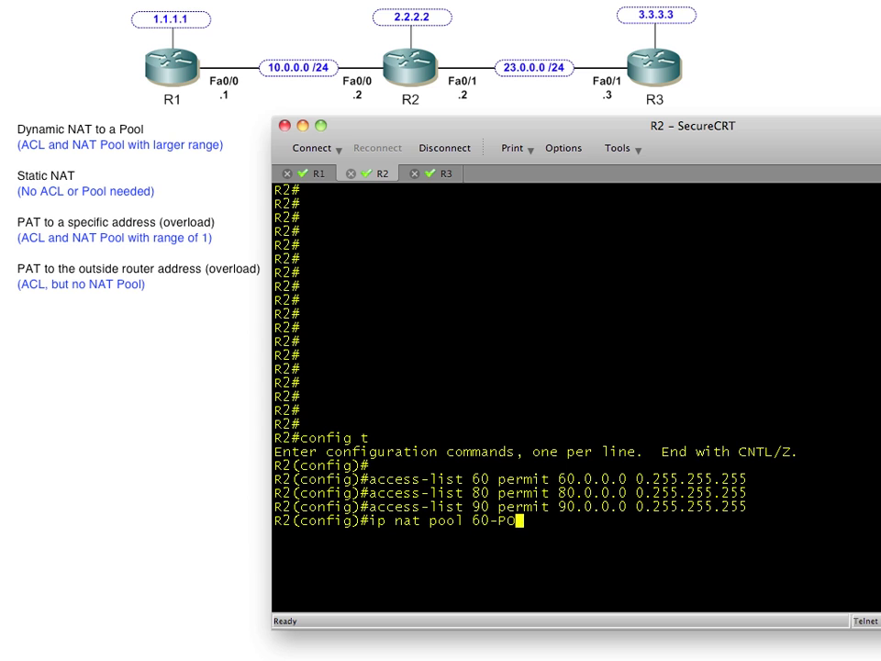
pyautogui.write('OL-4-NAT 23.0.')
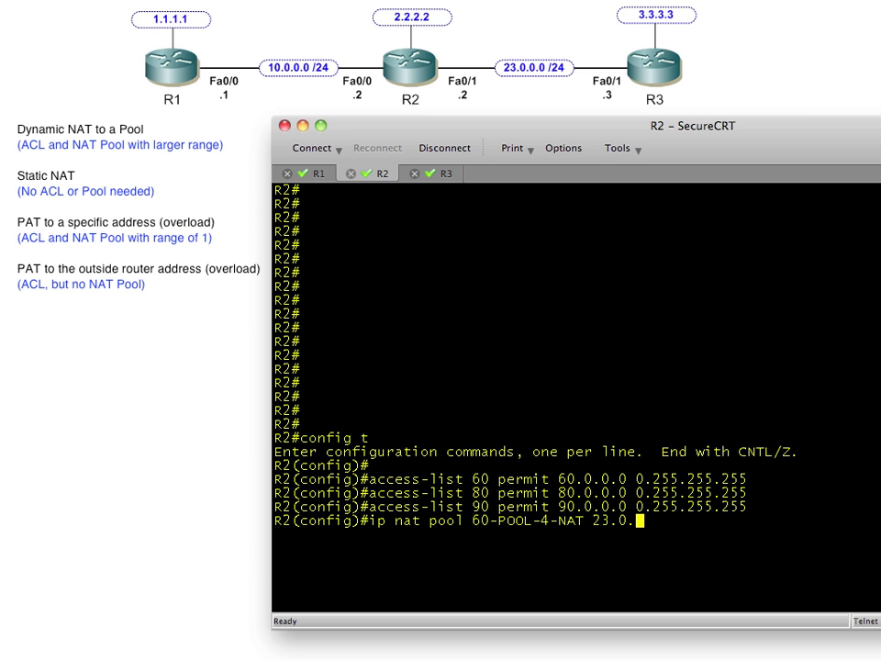
pyautogui.write('0.20 23.0.0.2')
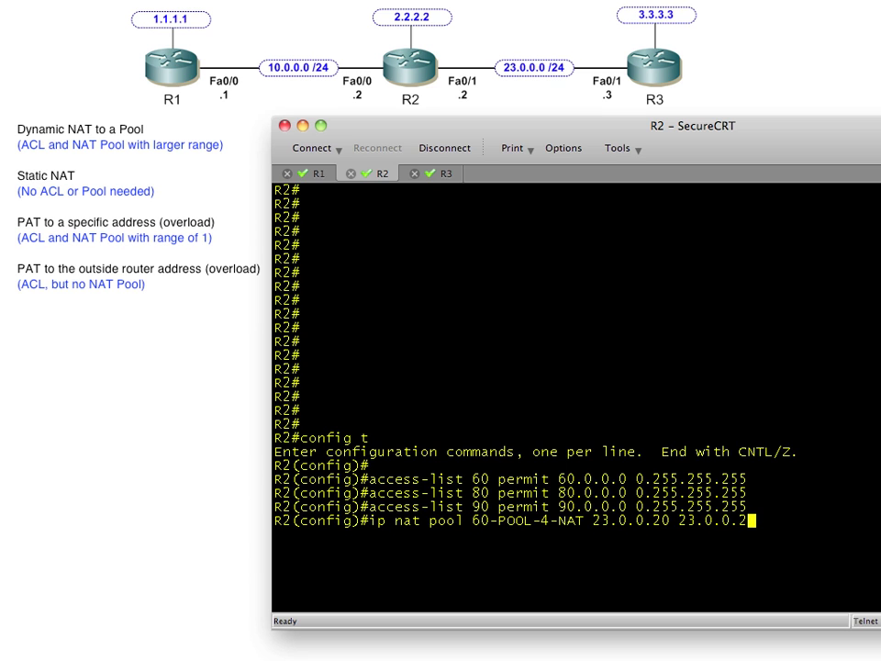
pyautogui.write('54 prefix-length')
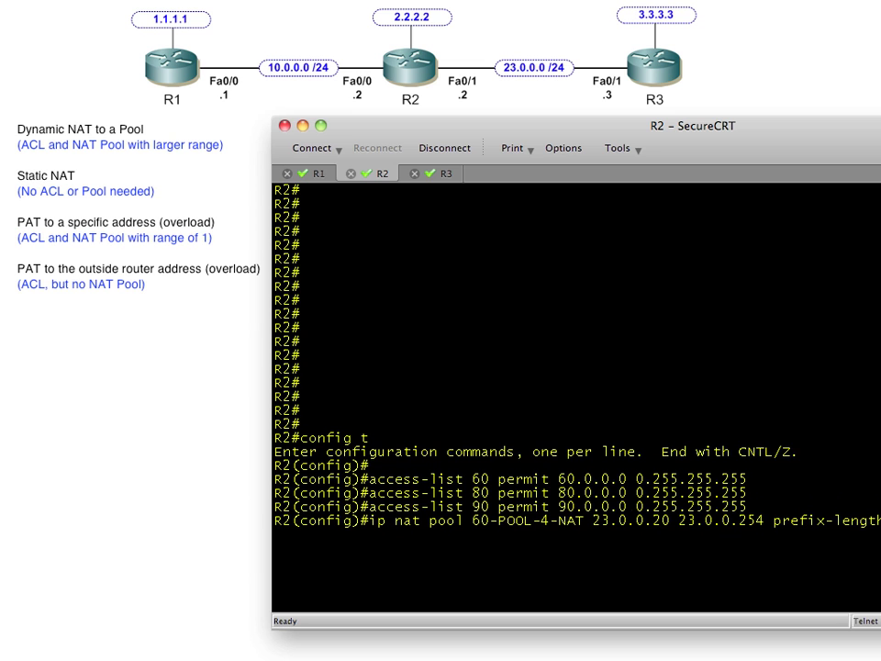
pyautogui.press('Return')
pyautogui.write('ip nat ')
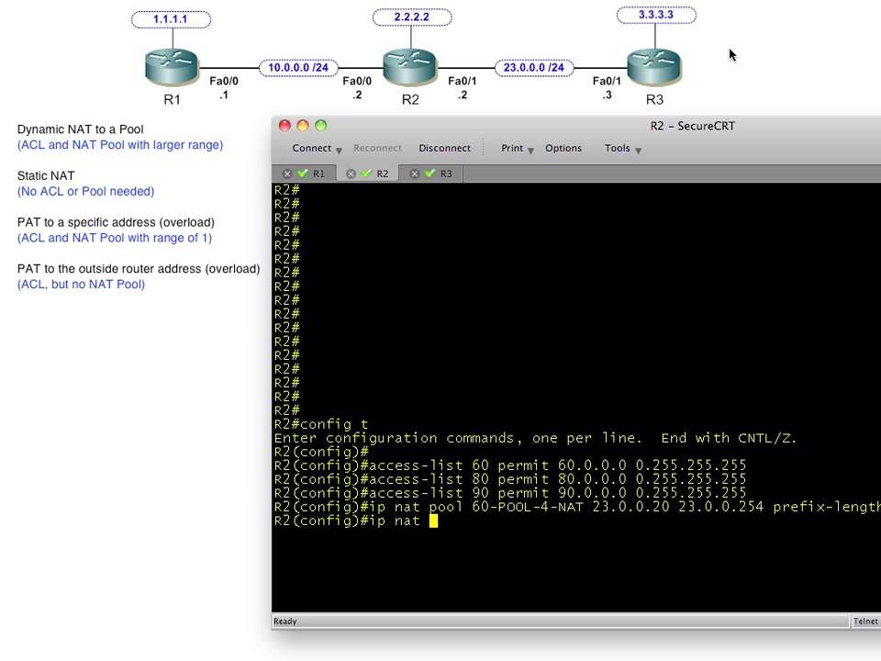
pyautogui.write('pool 80-POOL-4')
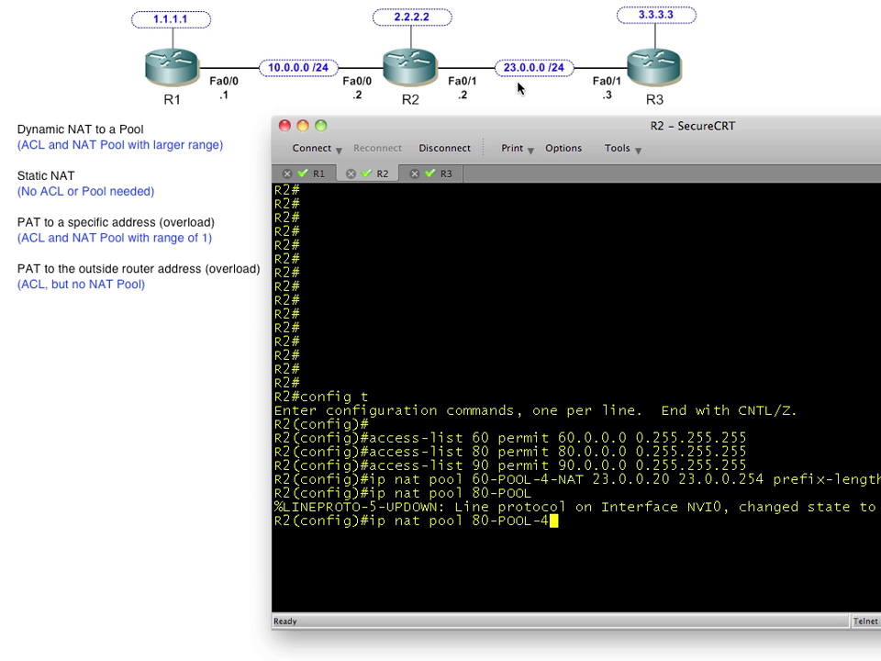
pyautogui.write('-PAT 23.0.0.1')
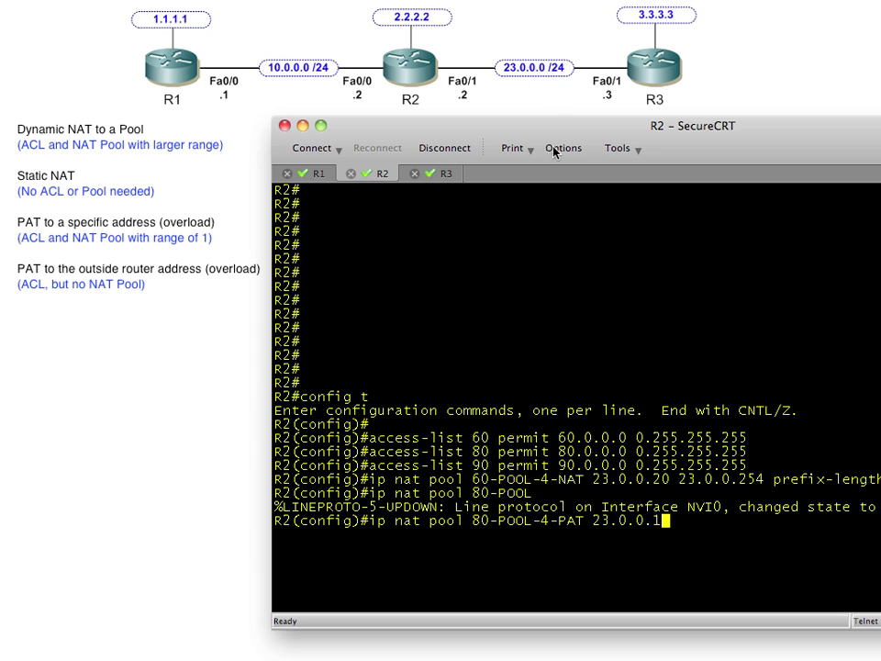
pyautogui.write('1 23.0.0.11 p')
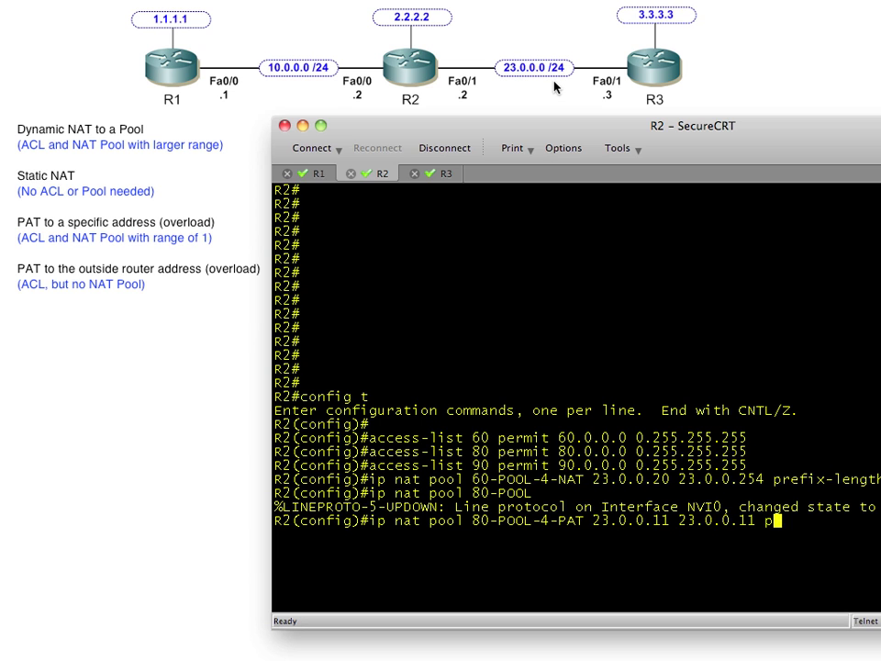
pyautogui.write('refix-length 24')
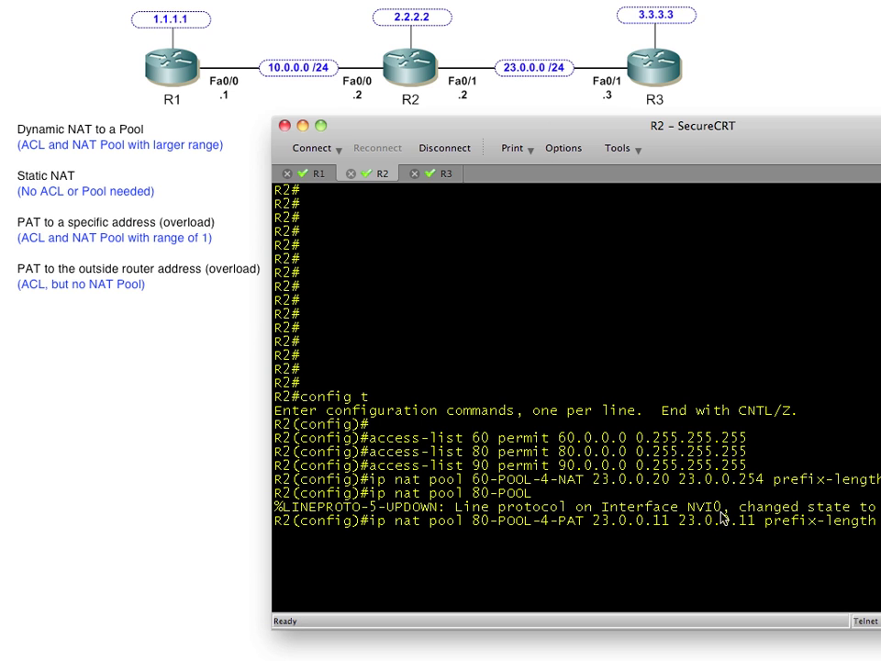
pyautogui.press('Return')
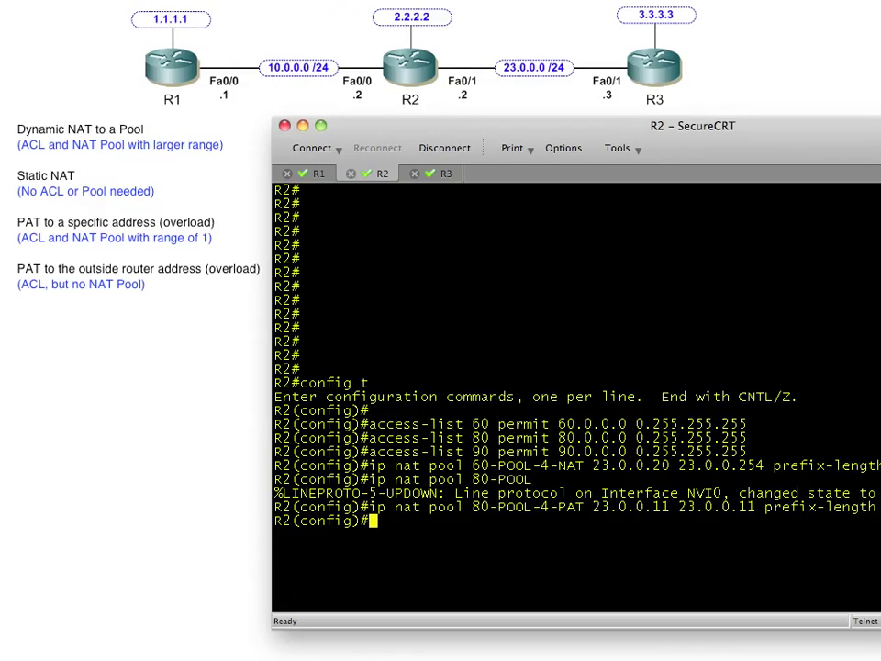
# Map list 60 to pool 60-POOL-4-NAT and statically translate 70.0.0.1 to 23.0.0.10.
pyautogui.write('ip nat insi')
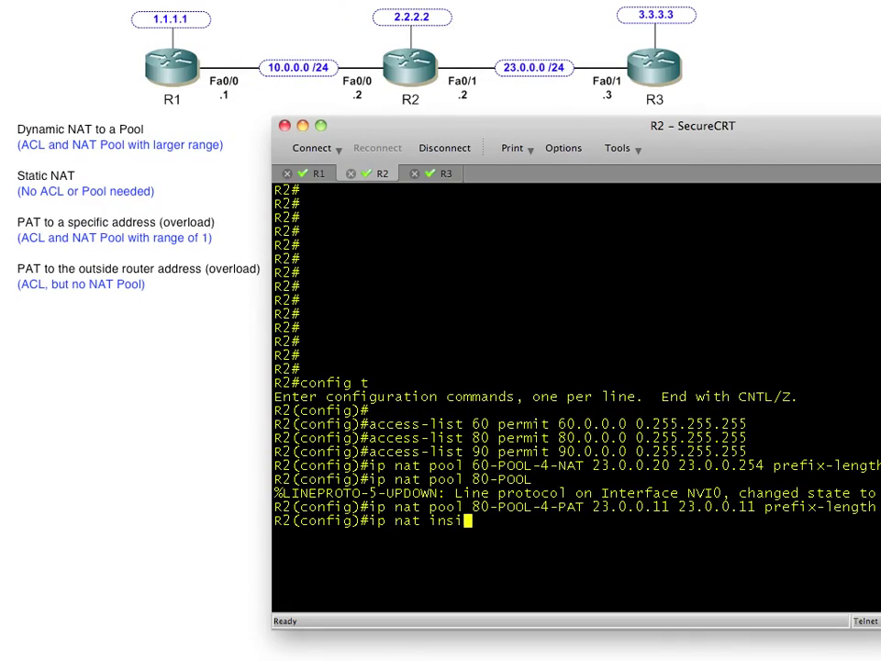
pyautogui.write('de source list 60 pool 60-')
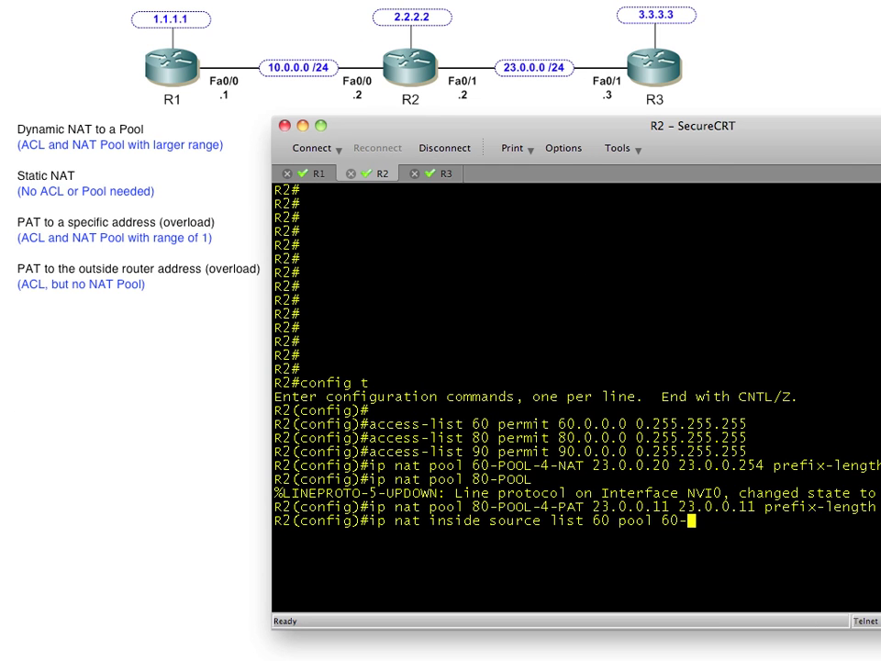
pyautogui.write('POOL-4-NAT')
pyautogui.press('Return')
pyautogui.write('ip n')
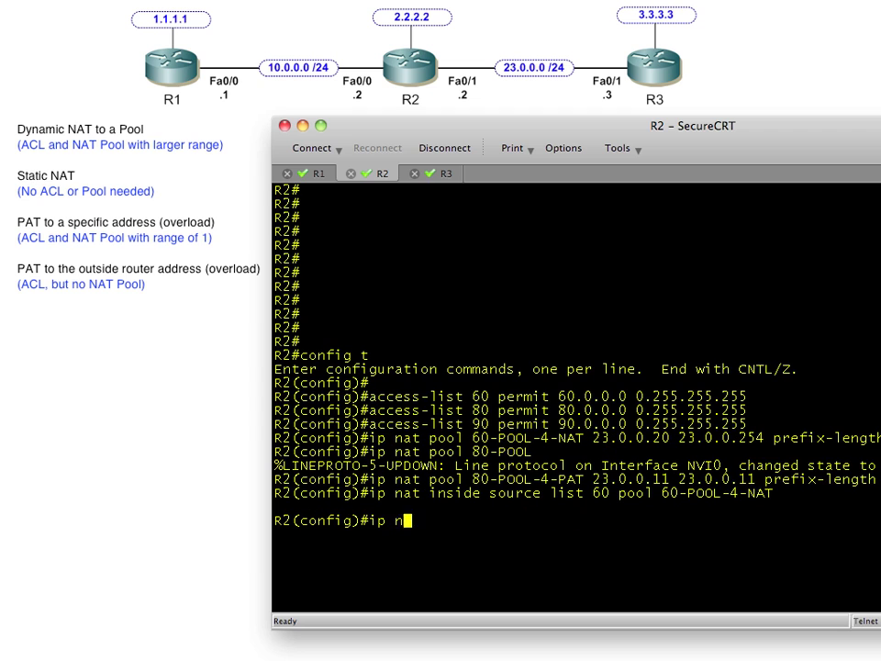
pyautogui.write('at inside sou')
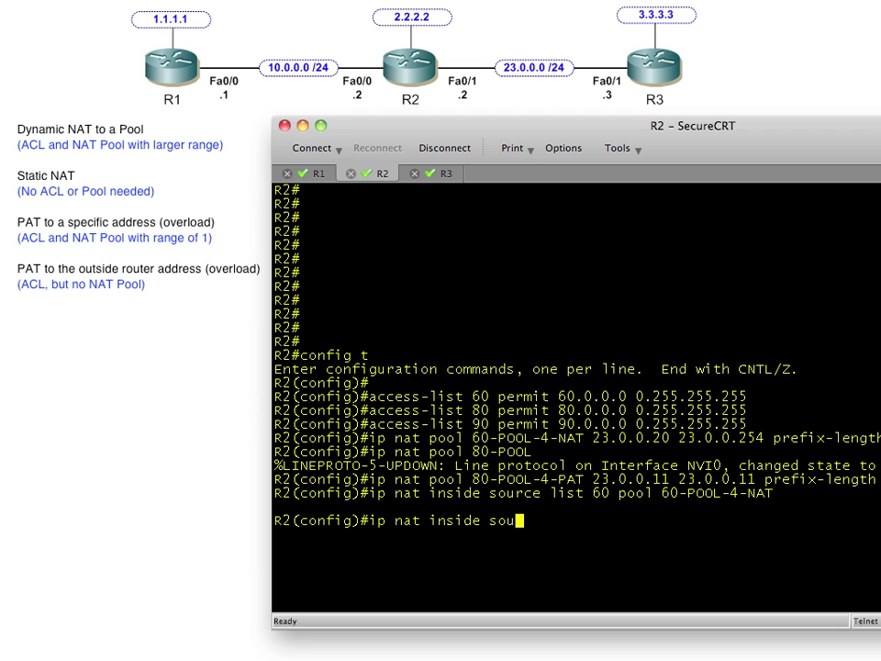
pyautogui.write('rce static 70')
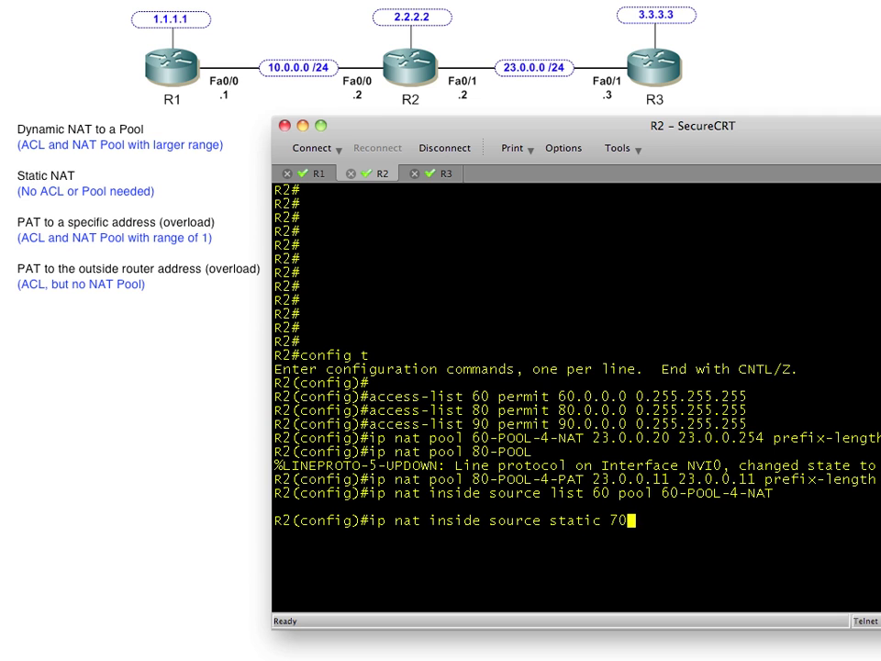
pyautogui.write('.0.0.1 23.0.0.10')
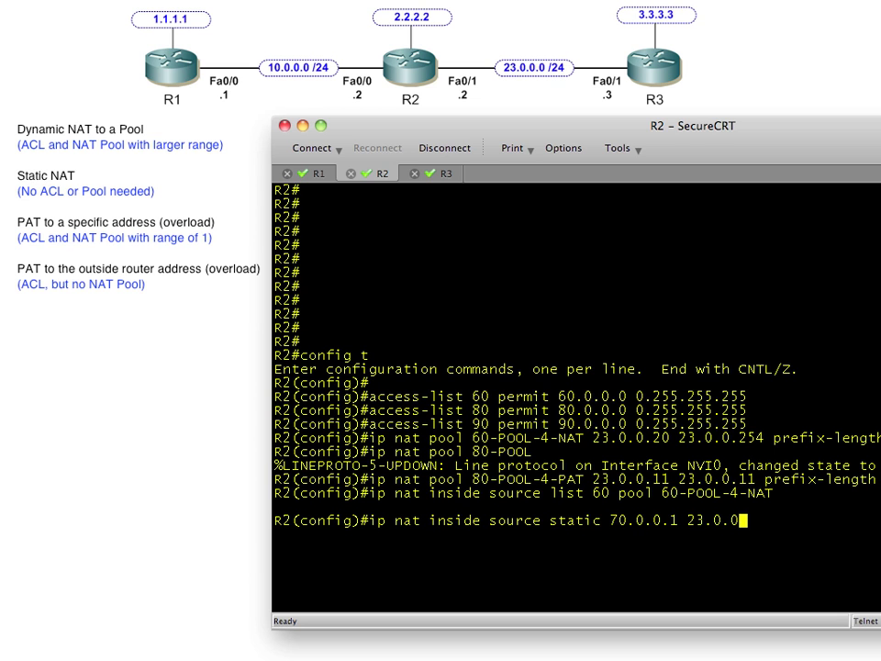
pyautogui.press('Return')
# Map list 80 to pool 80-POOL-4-PAT and overload list 90 onto interface fa0/1.
pyautogui.write('ip nat insi')
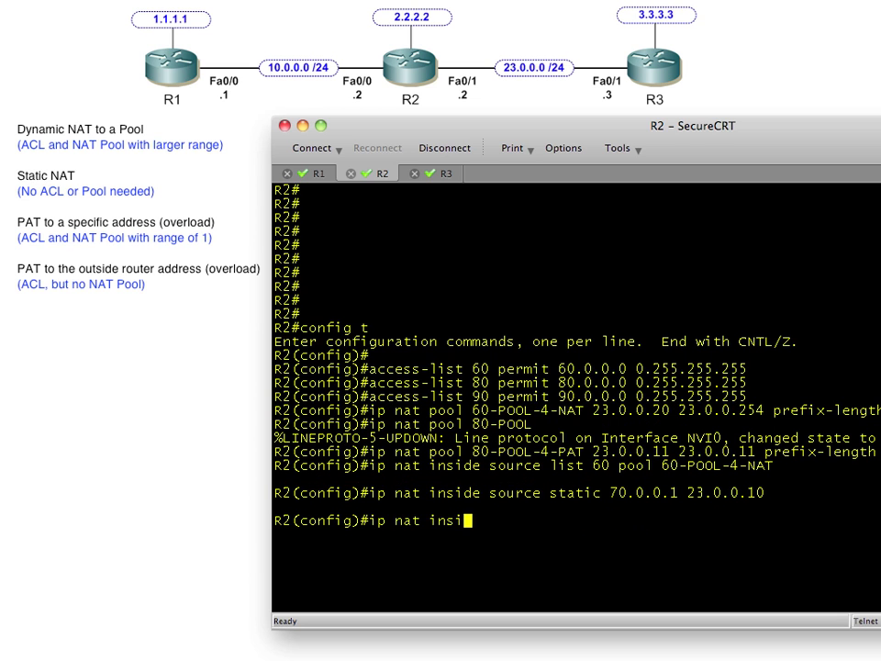
pyautogui.write('de source list 80 pool 80-')
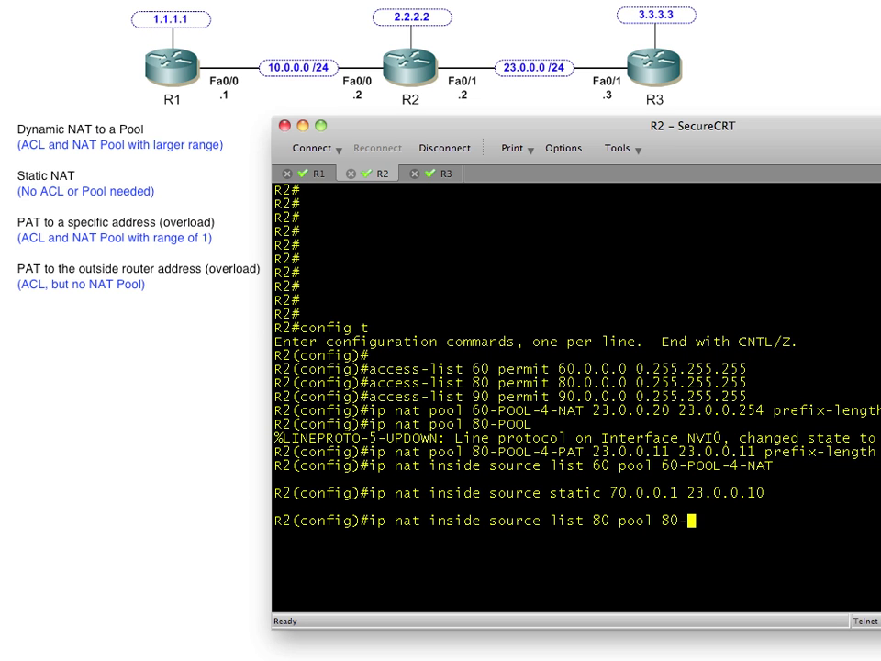
pyautogui.write('POOL-4-PAT')
pyautogui.press('Return')
pyautogui.write('ip n')
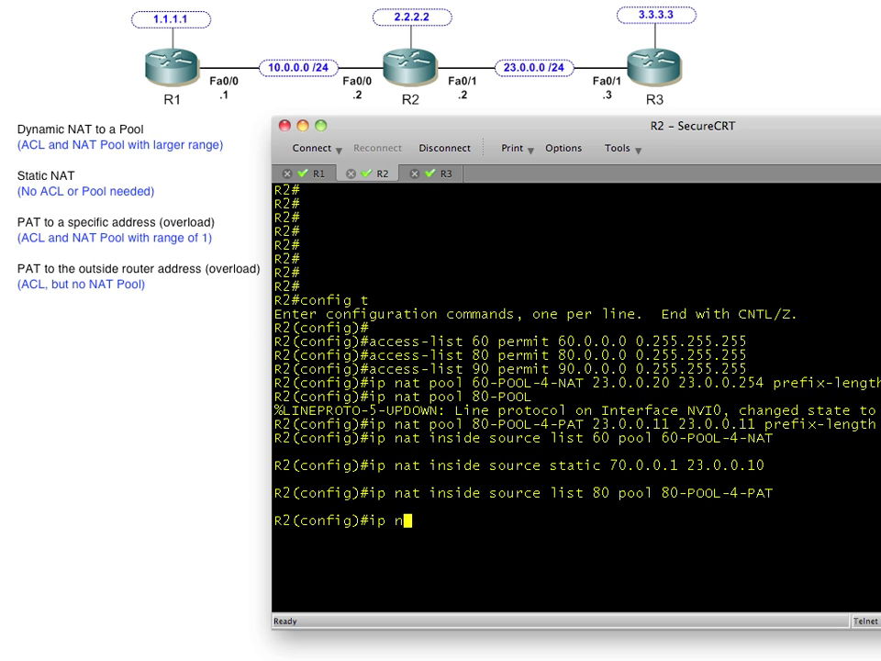
pyautogui.write('at inside source list 90 in')
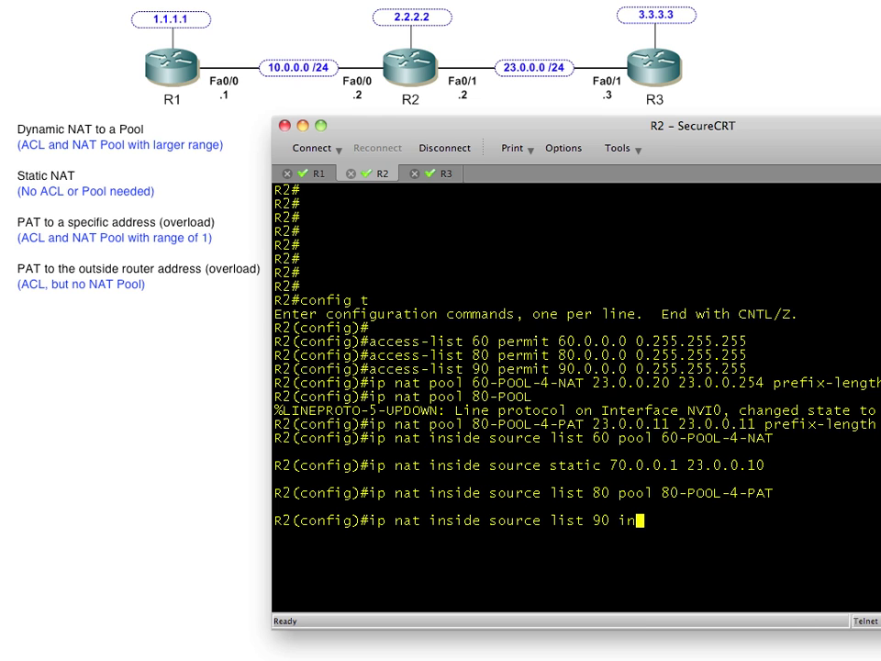
pyautogui.write('terface fa0/1 overload')
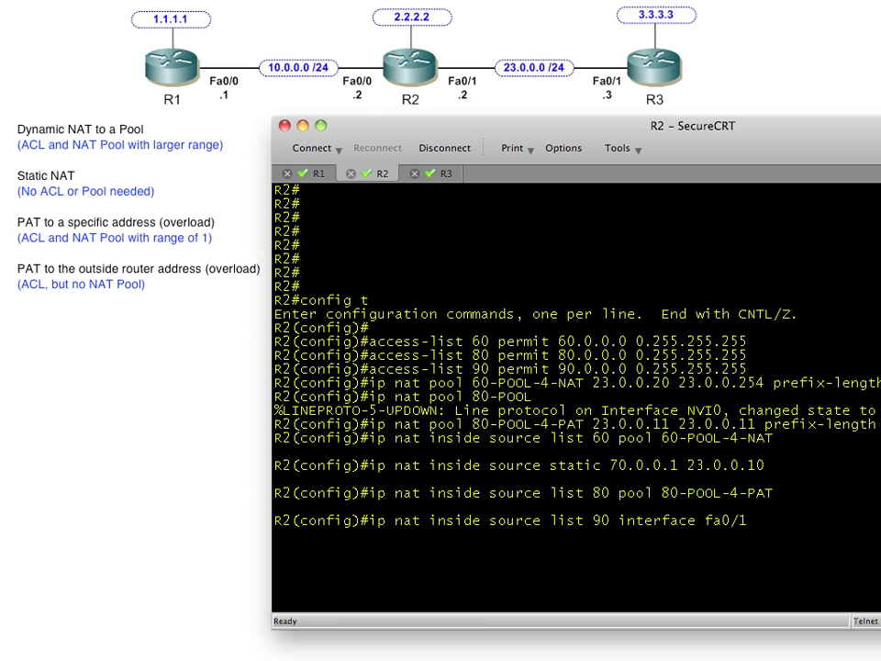
pyautogui.press('Return')
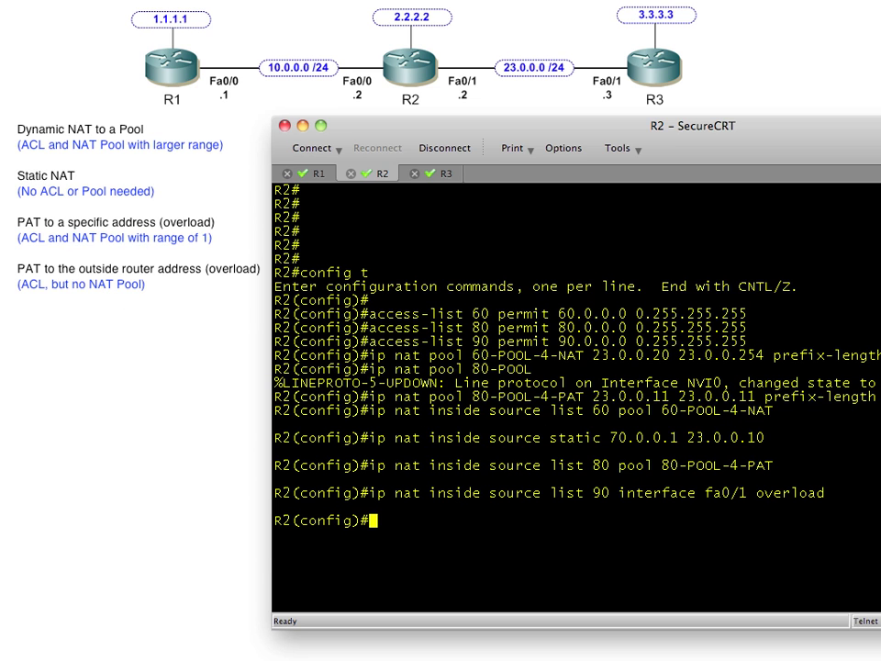
# Make R2's interface fa0/1 the NAT outside interface.
pyautogui.press('super+Tab')
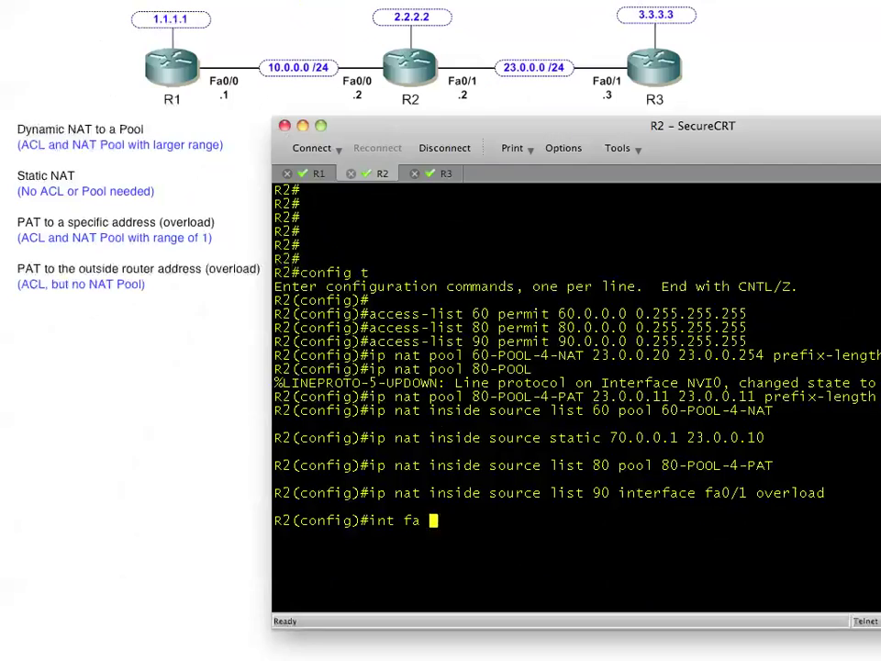
pyautogui.write('0/1')
pyautogui.press('Return')
pyautogui.write('ip nat')
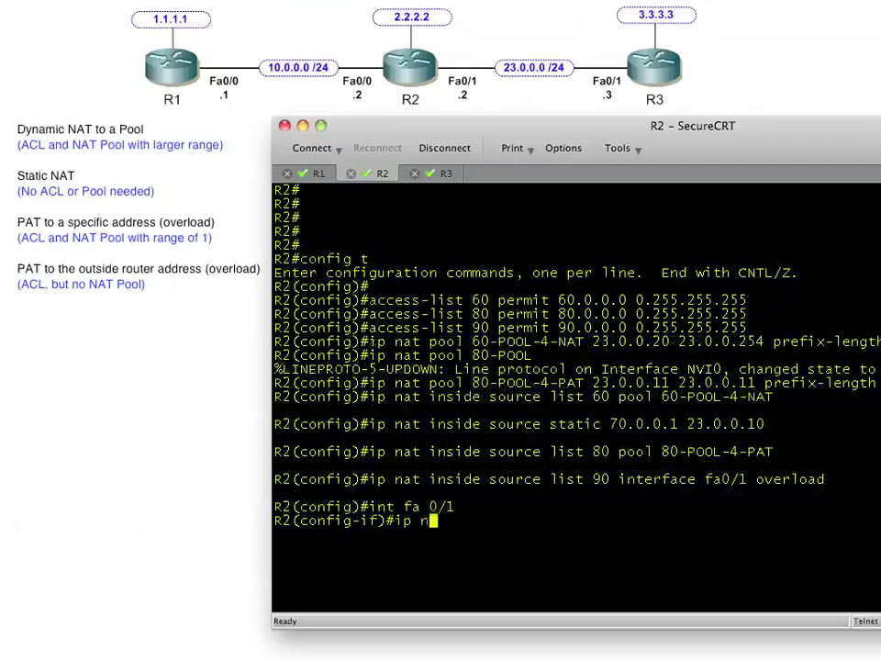
pyautogui.write(' outside')
pyautogui.press('Return')
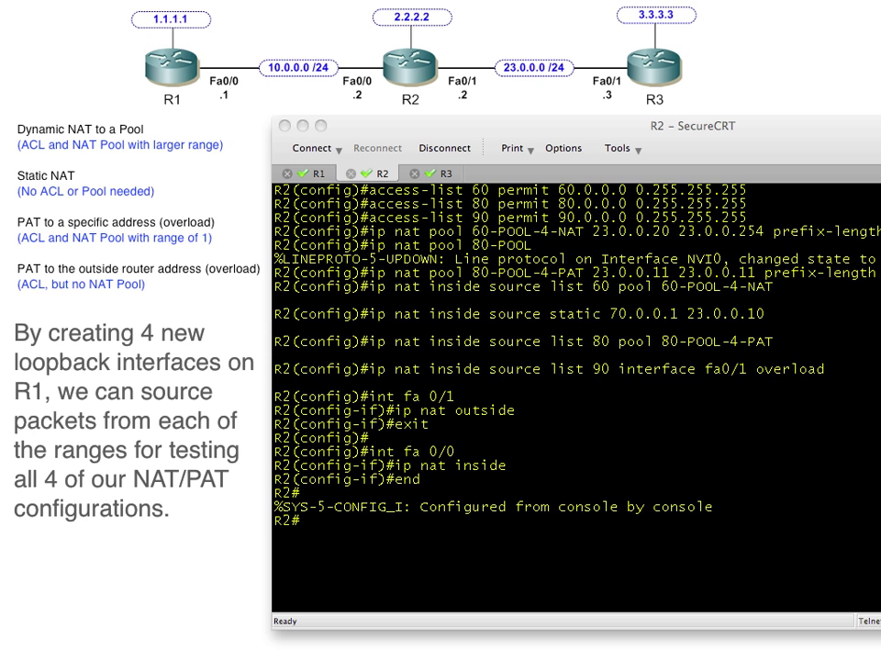
# On R1, start OSPF process 1 advertising 0.0.0.0 255.255.255.255 in area 0.
pyautogui.click(327, 174)
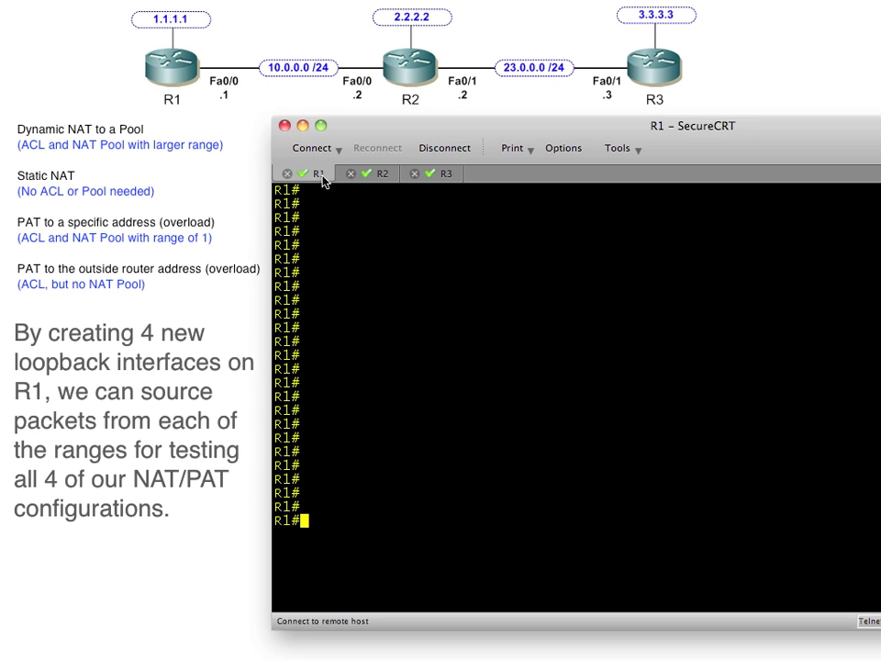
pyautogui.write('conf t')
pyautogui.press('Return')
pyautogui.write('r')
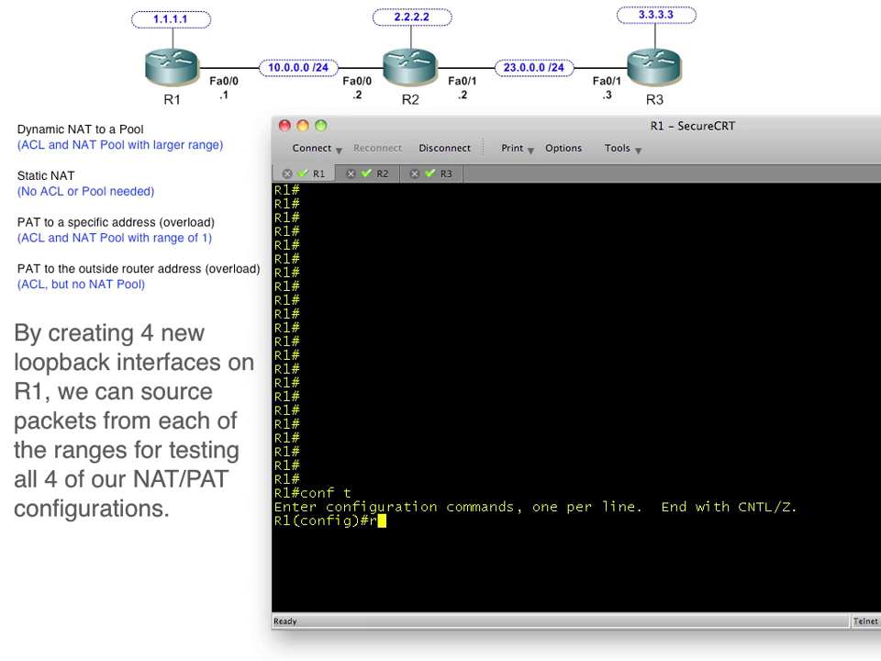
pyautogui.write('outer ospf 1')
pyautogui.press('Return')
pyautogui.write('n')
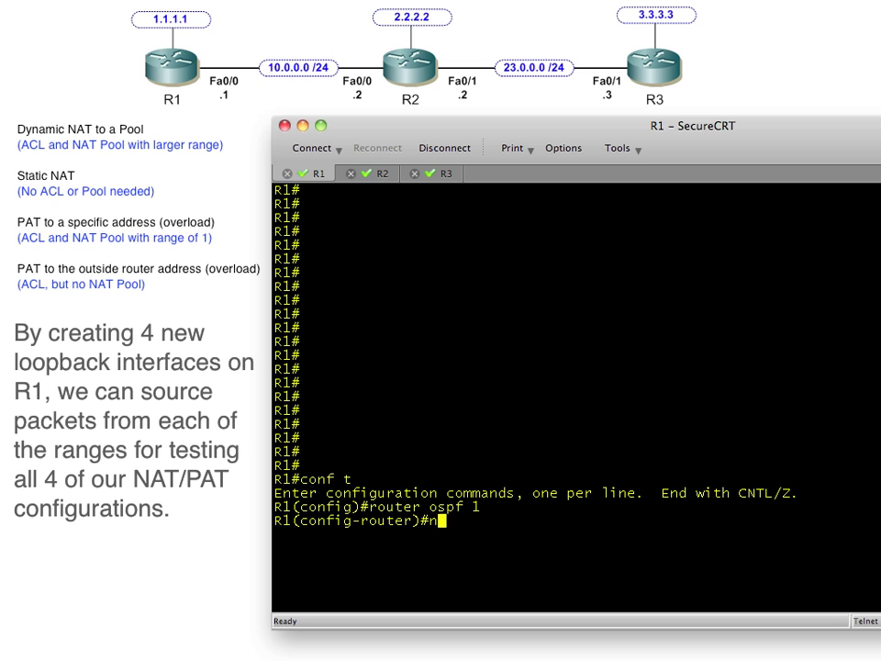
pyautogui.write('et 0.0.0.0 255')
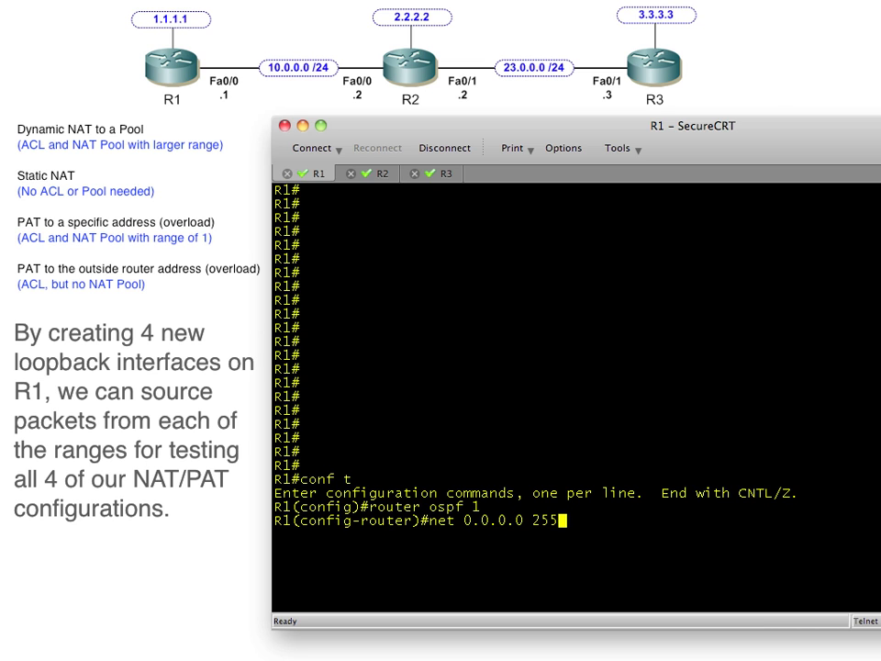
pyautogui.write('.255.255.255.255 area 0')
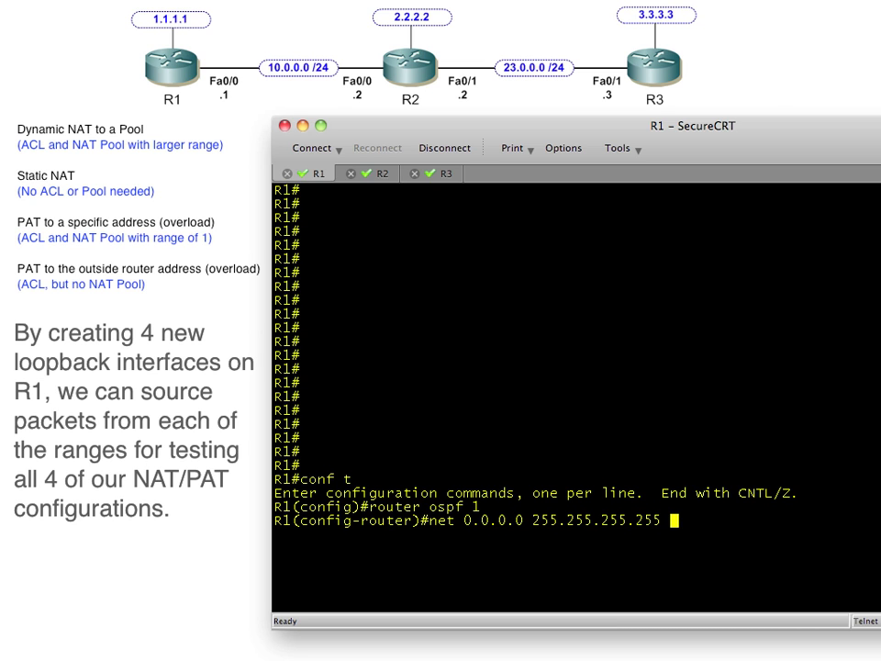
pyautogui.press('Return')
pyautogui.write('exit')
pyautogui.press('Return')
pyautogui.press('Return')
# Create R1 loopbacks 60 and 70 with addresses 60.0.0.1 and 70.0.0.1 /24.
pyautogui.write('int')
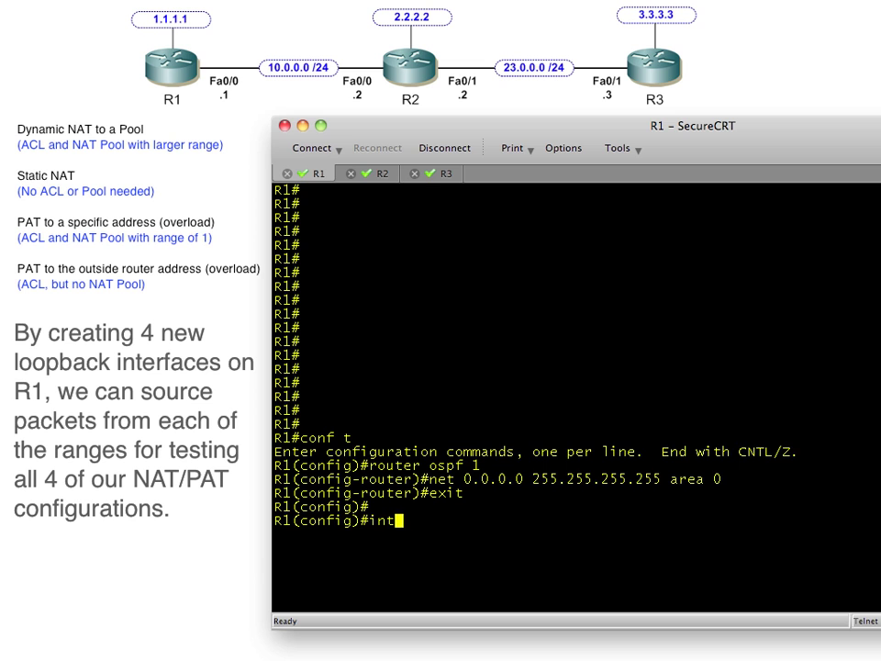
pyautogui.write(' loop 60')
pyautogui.press('Return')
pyautogui.write('ip ad')
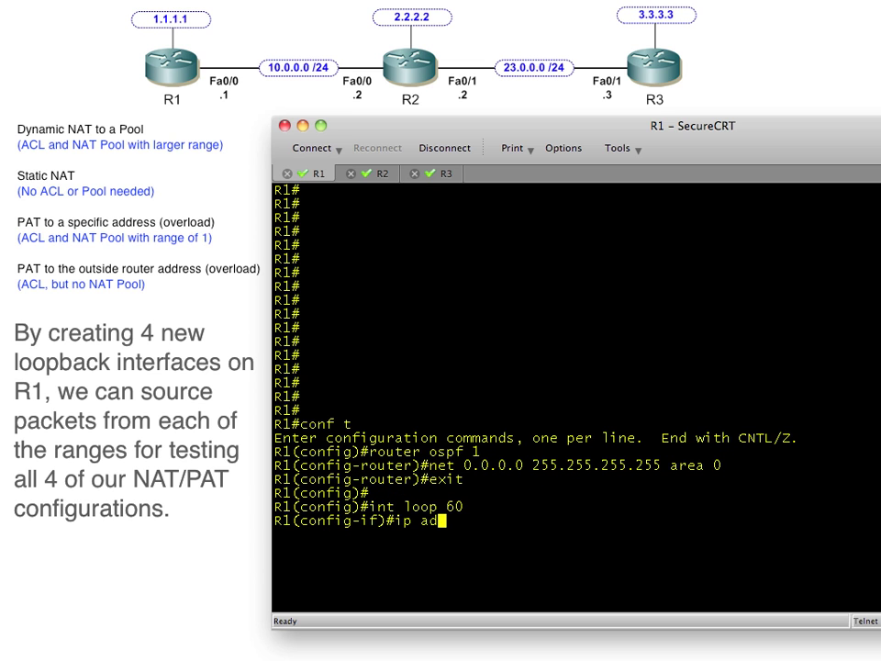
pyautogui.write('d 60.0.0.1 255')
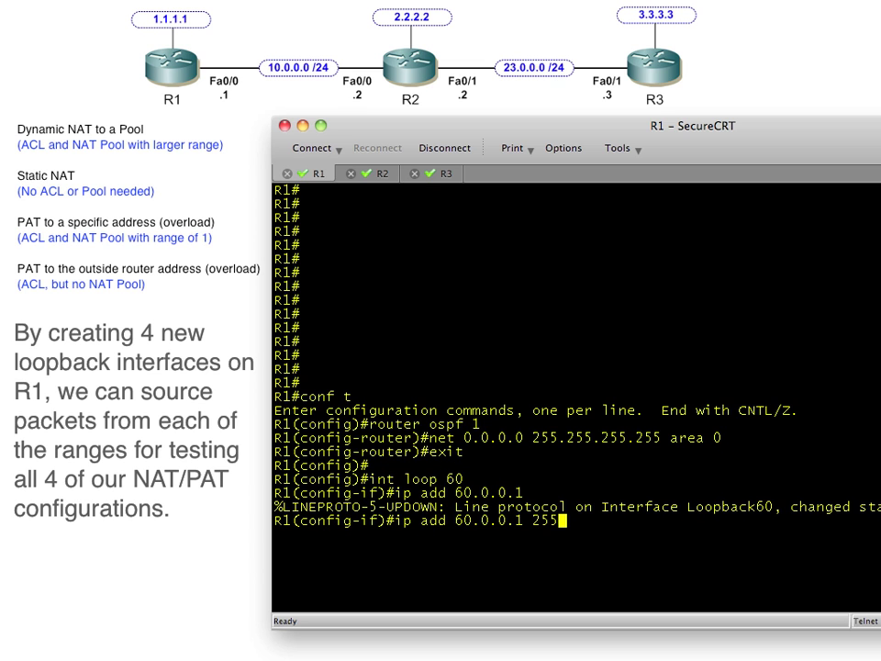
pyautogui.write('.255.255.0')
pyautogui.press('Return')
pyautogui.write('exit')
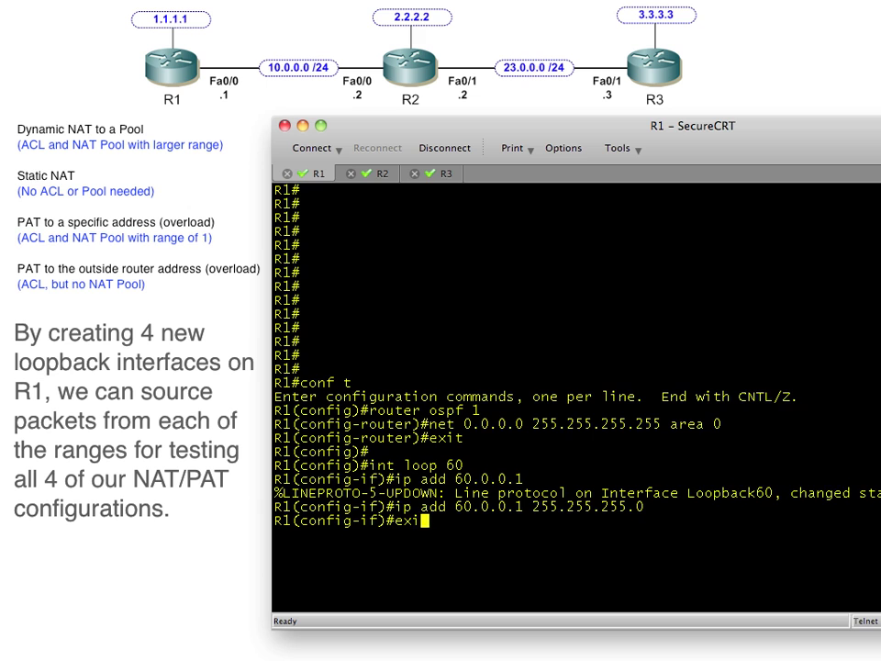
pyautogui.press('Return')
pyautogui.press('Return')
pyautogui.write('int loo 70')
pyautogui.press('Return')
pyautogui.write('ip')
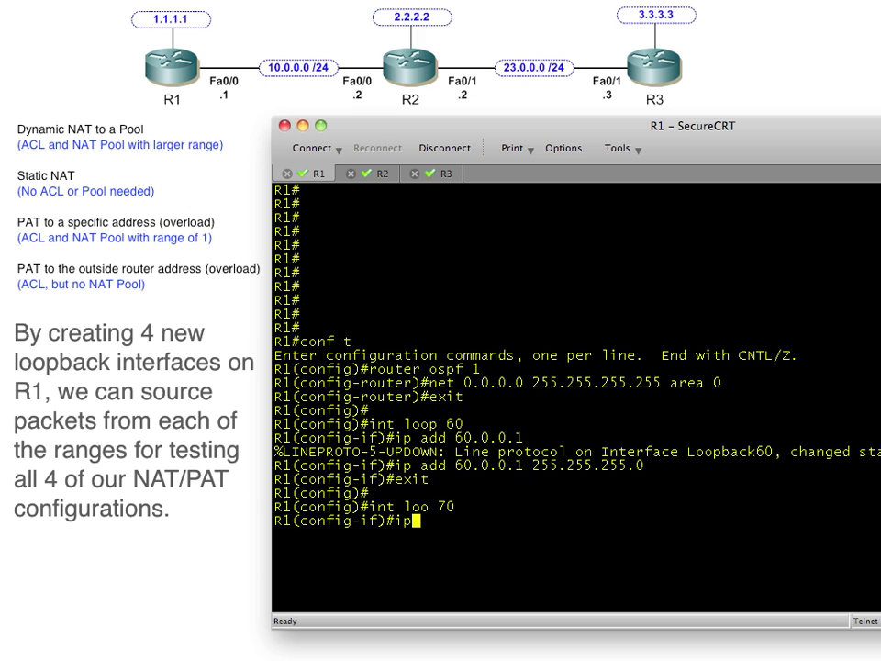
pyautogui.write(' add 70.0.0.1')
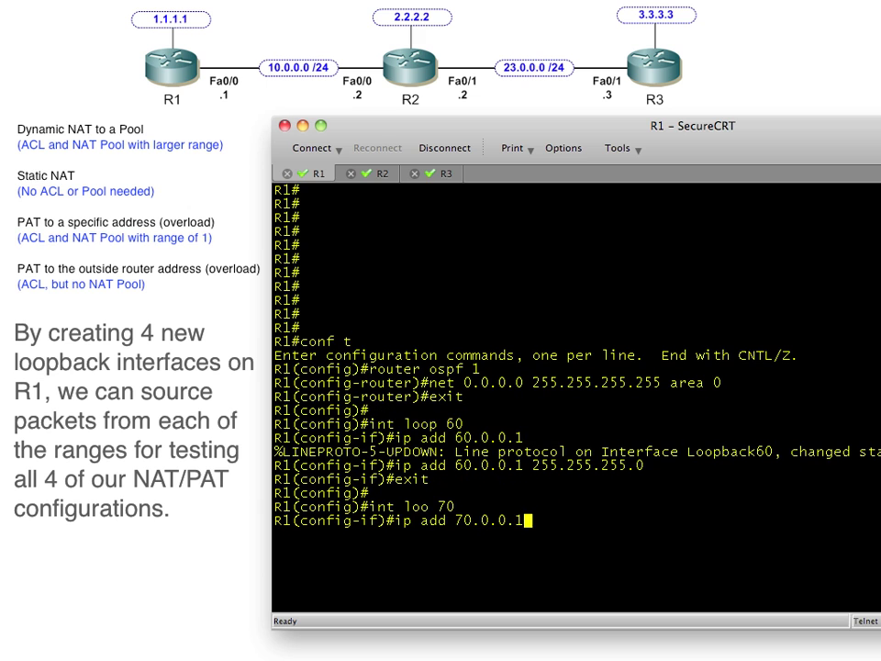
pyautogui.write(' 255.255.255.0')
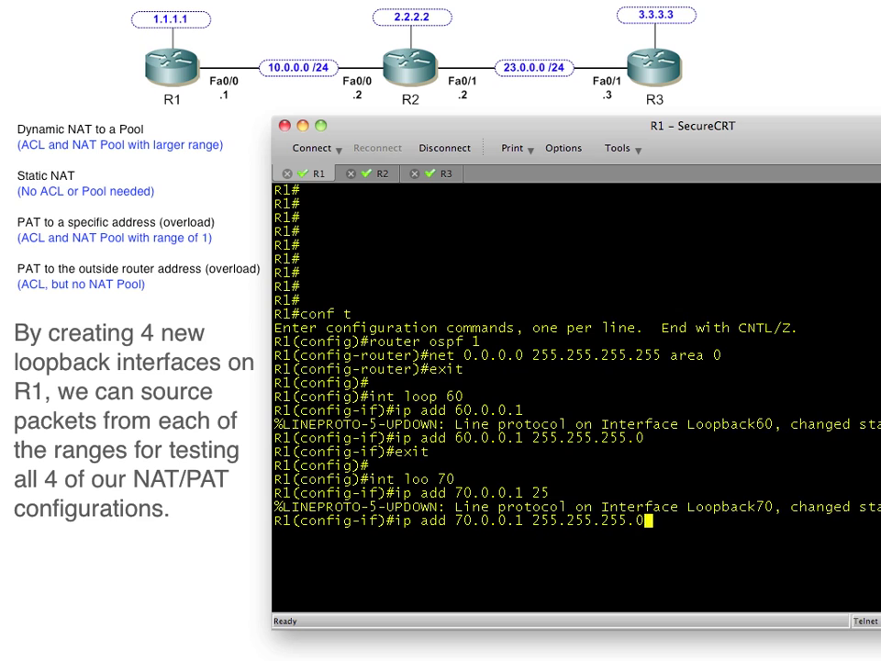
pyautogui.press('Return')
pyautogui.write('exit')
pyautogui.press('Return')
pyautogui.press('Return')
# Create loopbacks 80 and 90 at 80.0.0.1 and 90.0.0.1 /24, then end configuration.
pyautogui.write('int loo 80')
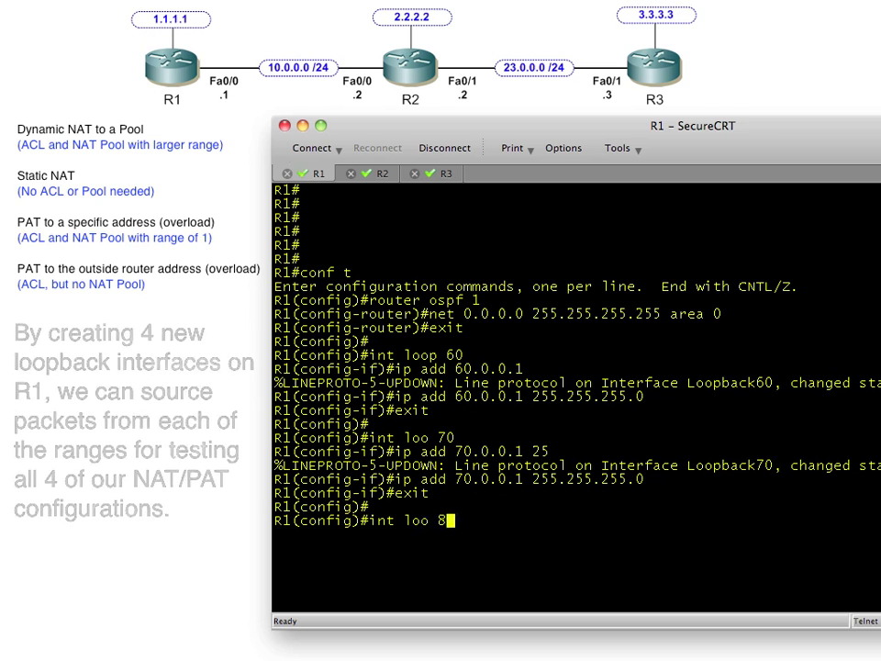
pyautogui.press('Return')
pyautogui.write('ip add 80.0.0.1 255.255.255.0')
pyautogui.press('Return')
pyautogui.write('exit')
pyautogui.press('Return')
pyautogui.press('Return')
pyautogui.write('int loo 90')
pyautogui.press('Return')
pyautogui.write('i')
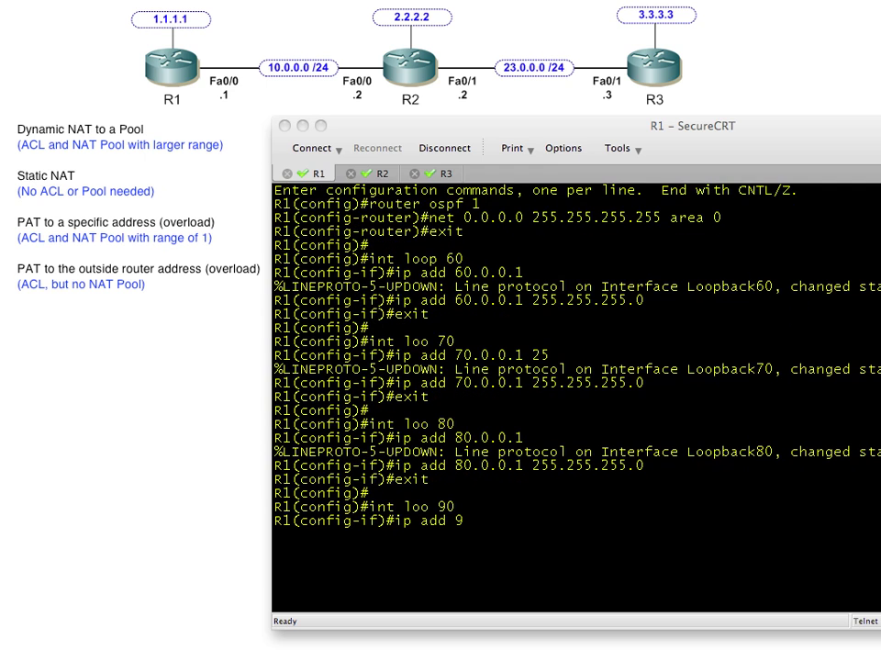
pyautogui.write('p add 90.0.0.1 25')
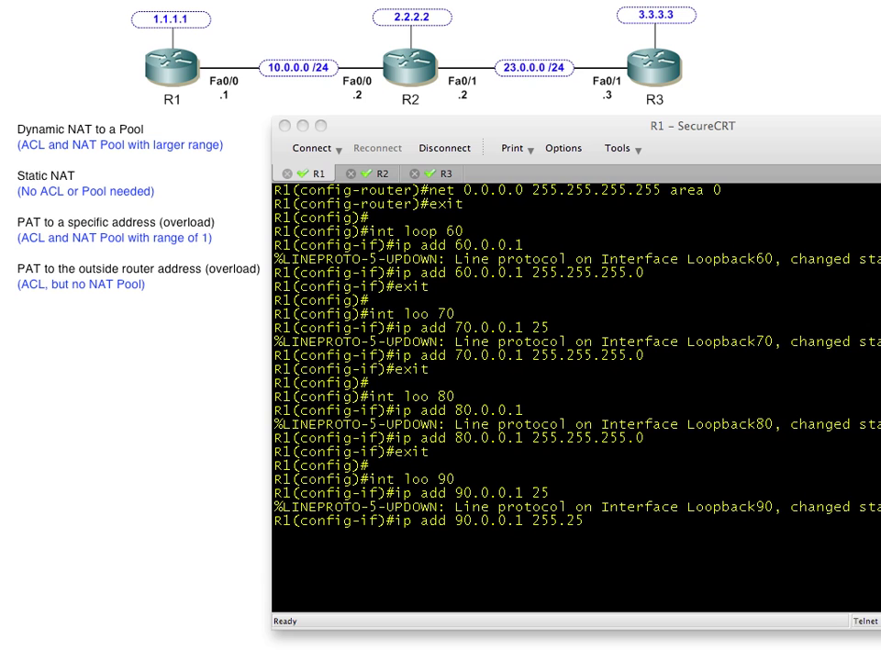
pyautogui.write('5.255.255.0')
pyautogui.press('Return')
pyautogui.write('end')
pyautogui.press('Return')
pyautogui.press('Return')
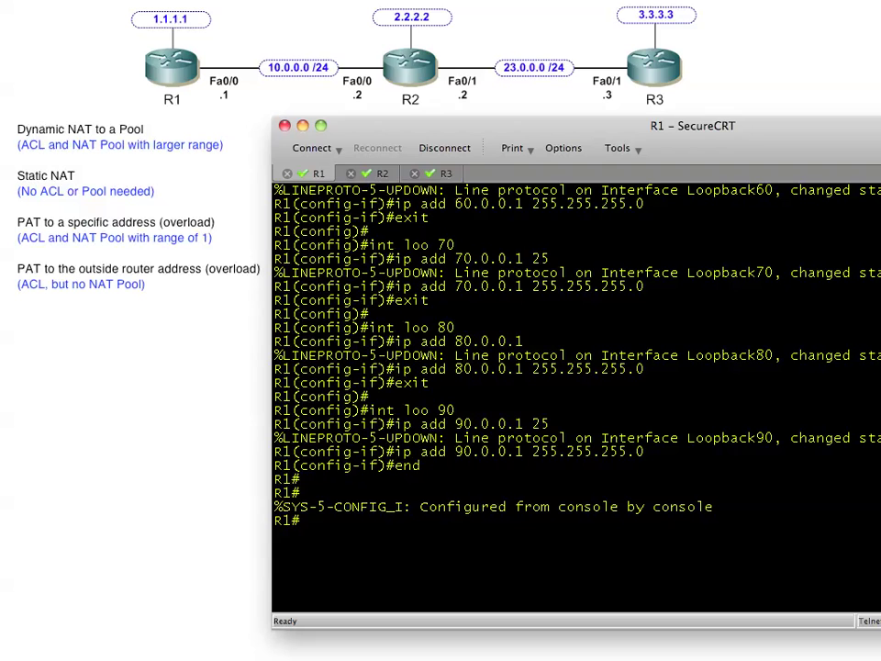
# Telnet from R1 to 3.3.3.3 with source interface loopback 60.
pyautogui.write('telnet 3.3.3.3 /sourc')
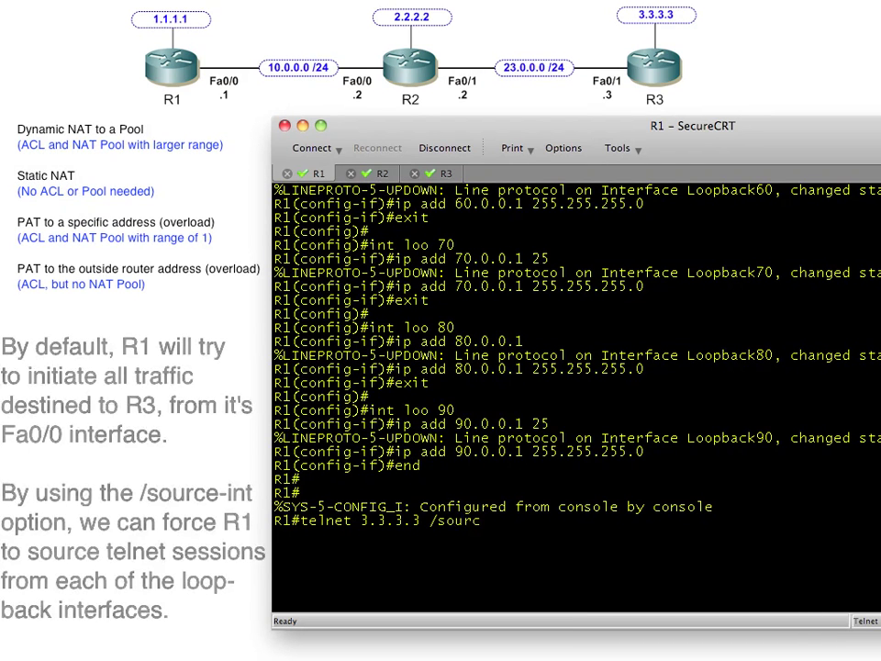
pyautogui.write('e-interface lo 90')
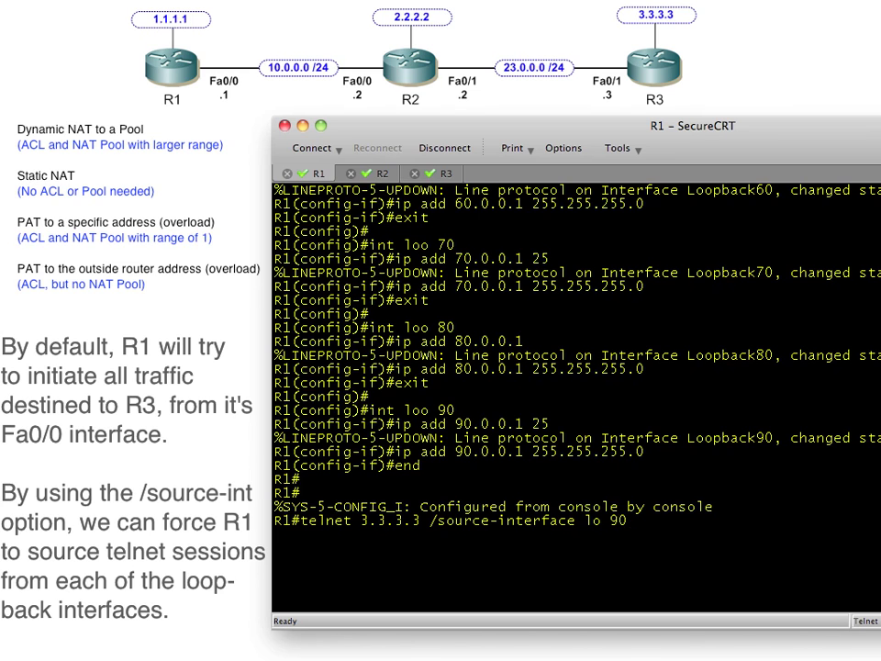
pyautogui.press('BackSpace')
pyautogui.press('BackSpace')
pyautogui.write('6')
pyautogui.write('0')
pyautogui.press('Return')
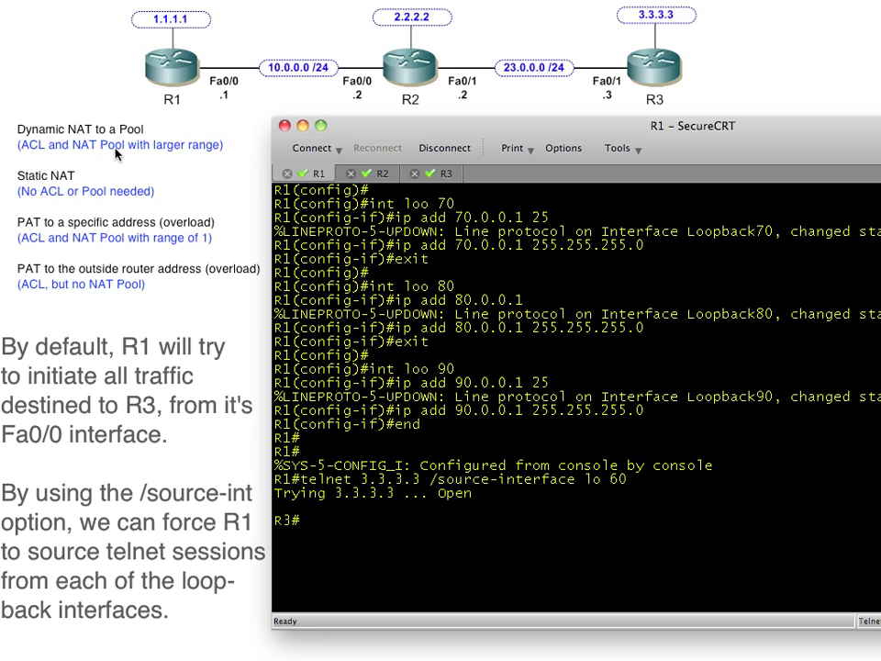
# Run who on R3, highlight the 23.0.0.20 source address, then suspend back to R1.
pyautogui.write('who')
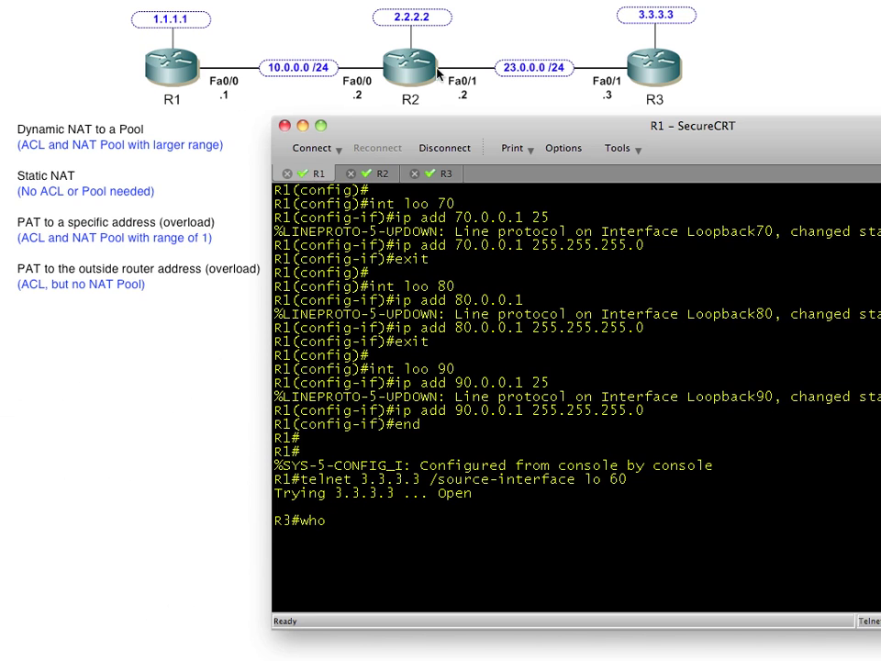
pyautogui.press('Return')
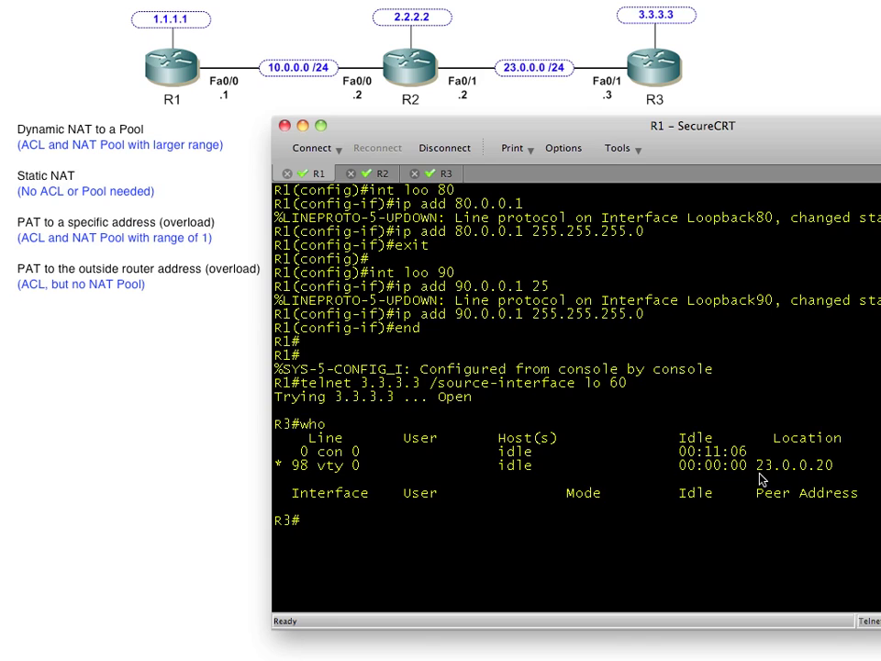
pyautogui.moveTo(758, 468); pyautogui.dragTo(834, 475)
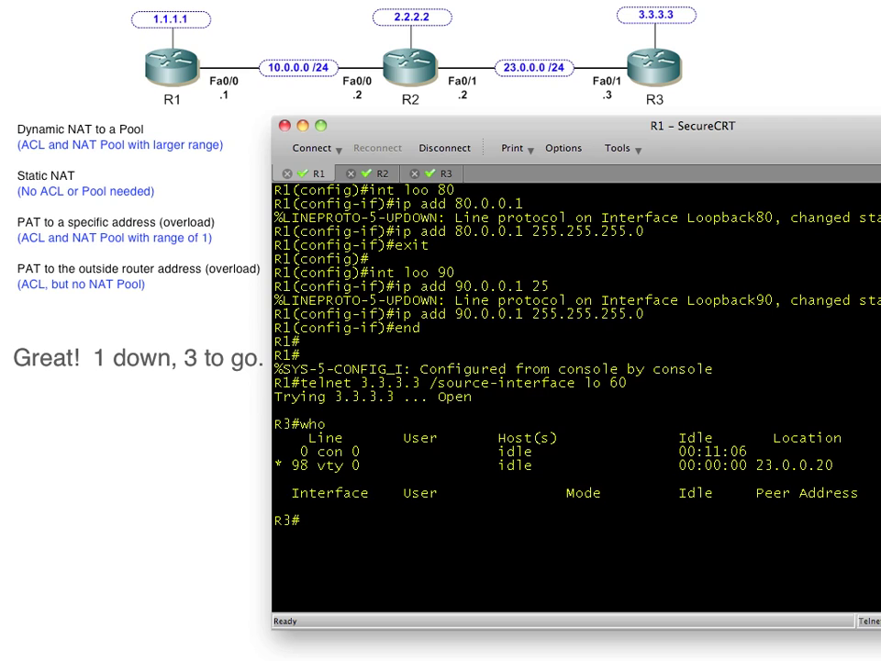
pyautogui.hotkey('ctrl', 'shift', '6')
pyautogui.press('x')
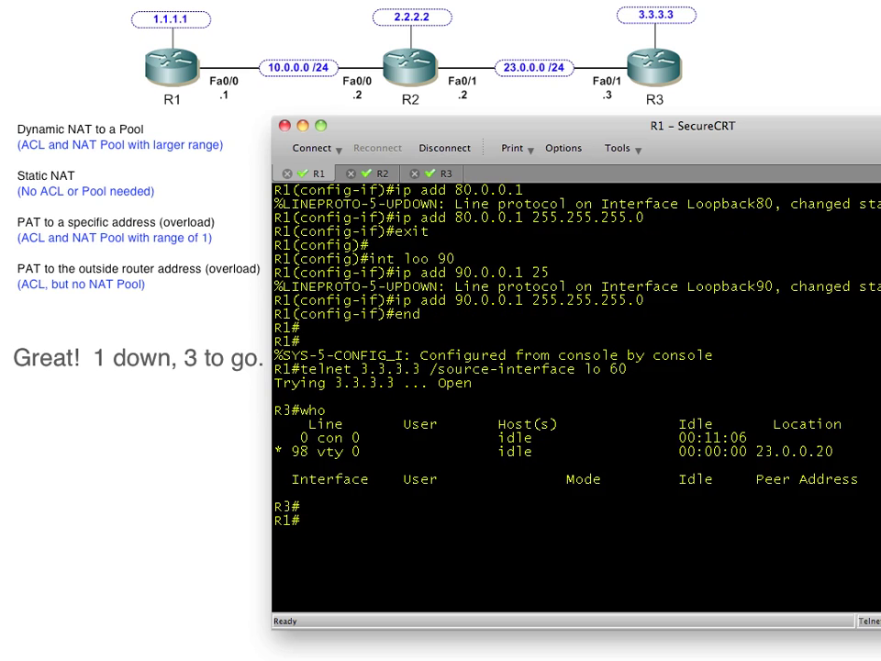
# Rerun the telnet to 3.3.3.3 sourced from loopback 70.
pyautogui.press('Up')
pyautogui.press('BackSpace')
pyautogui.press('BackSpace')
pyautogui.write('7')
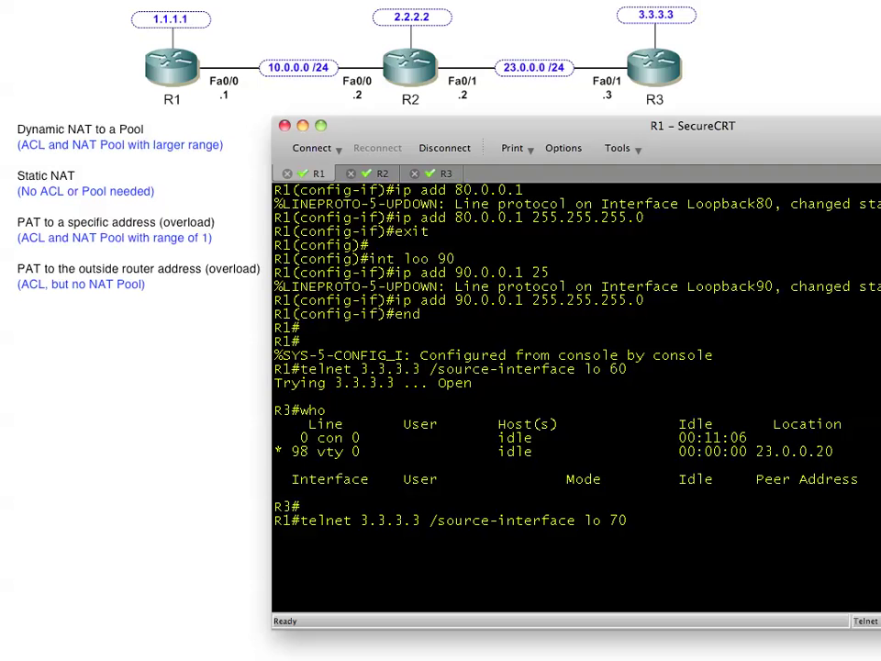
pyautogui.write('0')
pyautogui.press('Return')
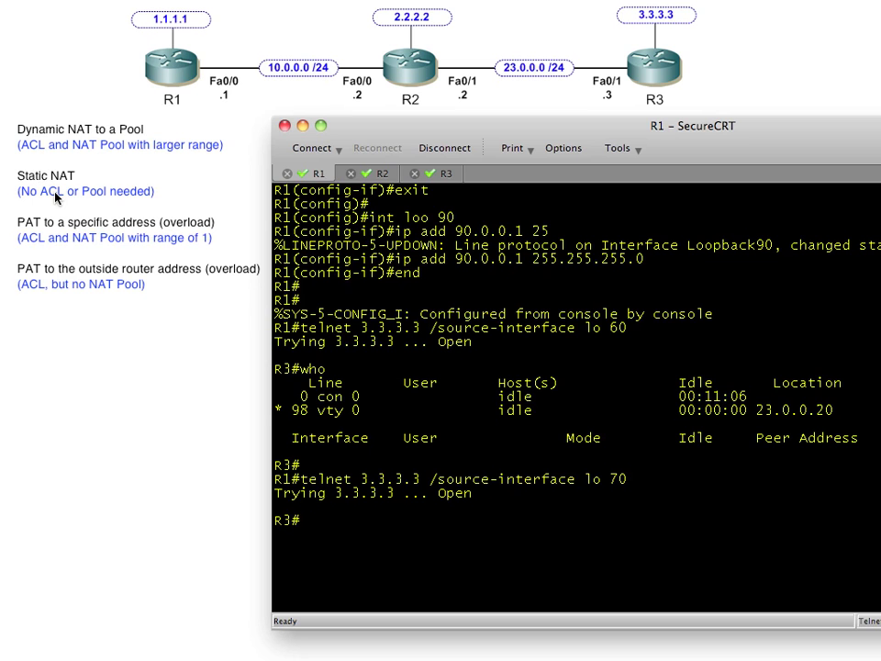
# Run who on R3 to see the 23.0.0.10 session, then suspend it.
pyautogui.write('who')
pyautogui.press('Return')
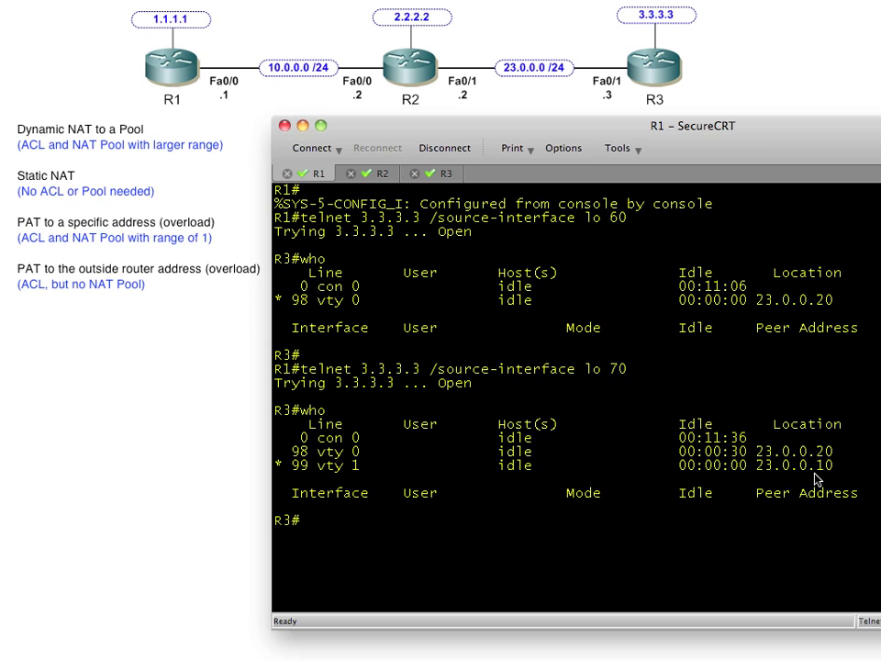
pyautogui.hotkey('ctrl', 'shift', '6')
# Return to R1 and telnet to 3.3.3.3 sourced from loopback 80.
pyautogui.press('x')
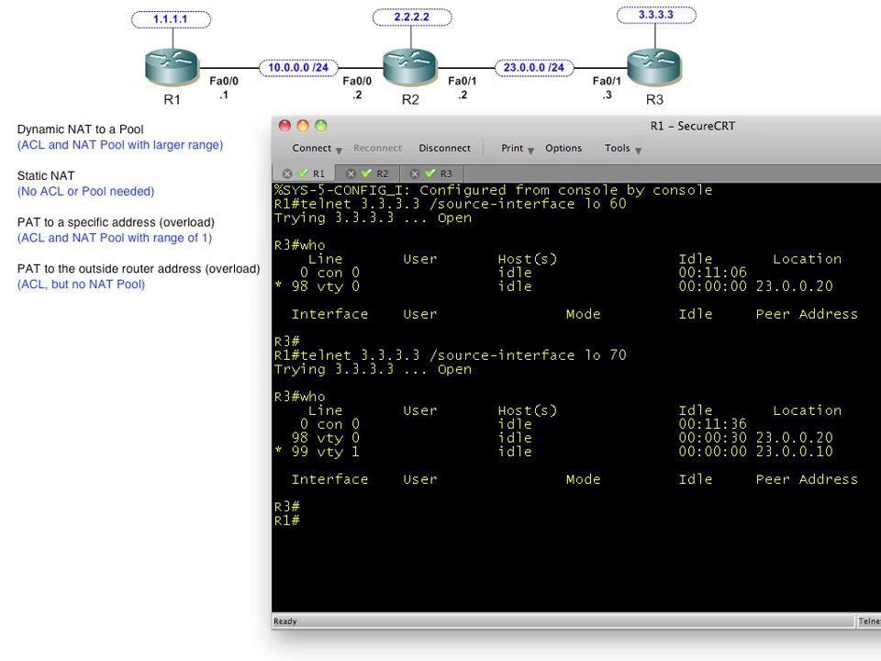
pyautogui.press('Up')
pyautogui.press('BackSpace')
pyautogui.press('BackSpace')
pyautogui.write('80')
pyautogui.press('Return')
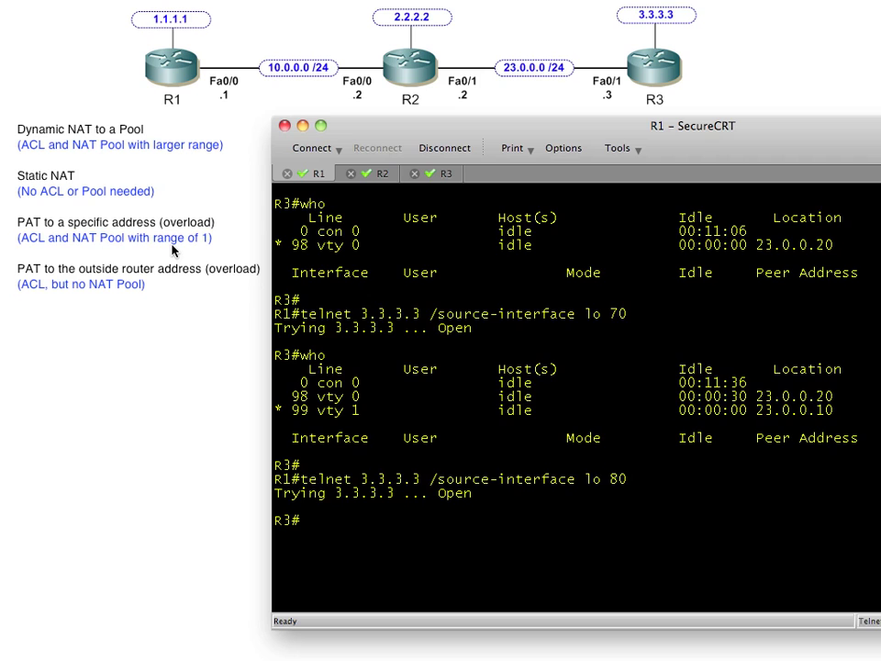
# Run who on R3 to see the 23.0.0.11 session, then suspend it.
pyautogui.write('who')
pyautogui.press('Return')
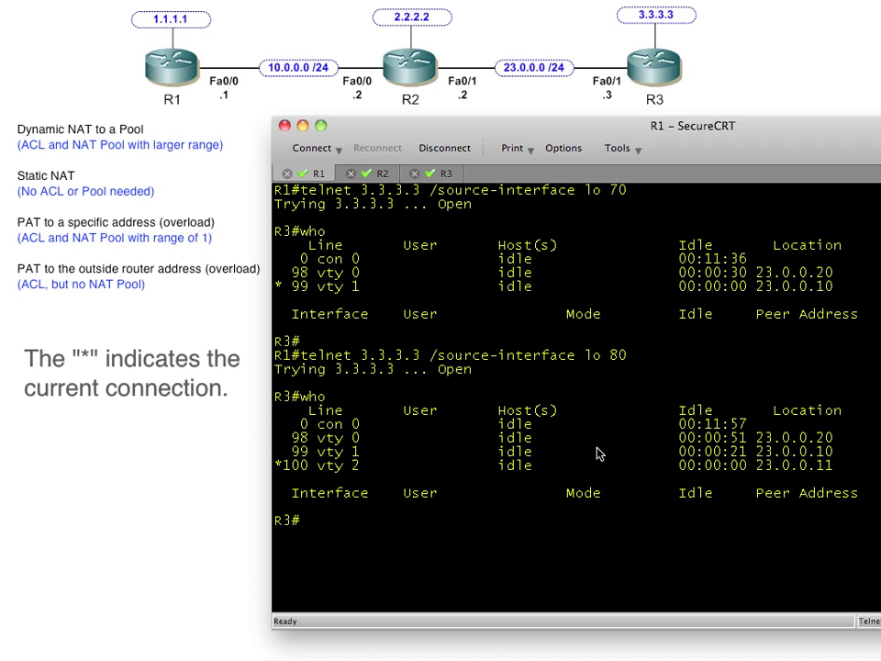
pyautogui.hotkey('ctrl', 'shift', '6')
# Return to R1, telnet to 3.3.3.3 from loopback 90, and list R3's sessions with who.
pyautogui.press('x')
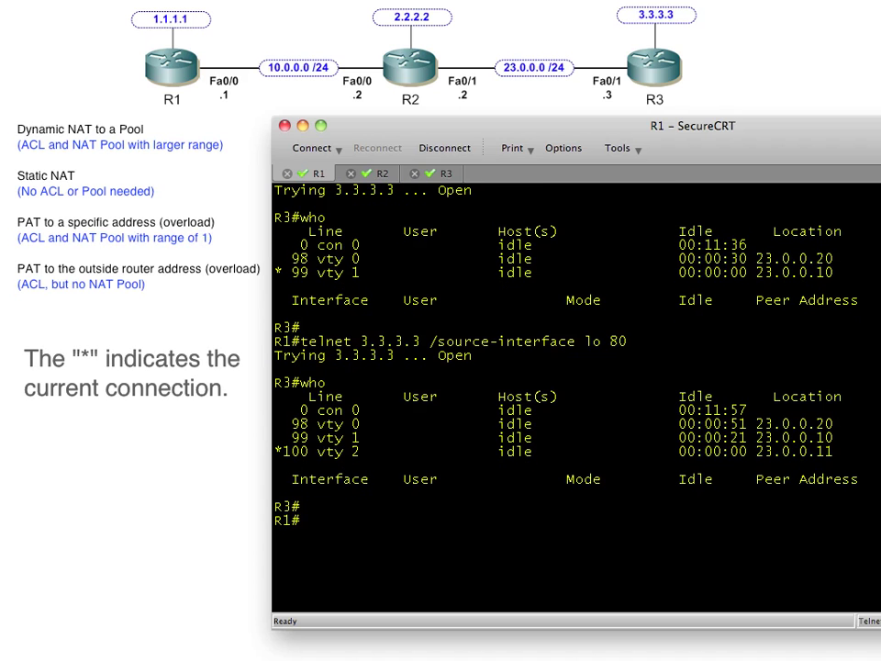
pyautogui.press('Up')
pyautogui.press('BackSpace')
pyautogui.write('90')
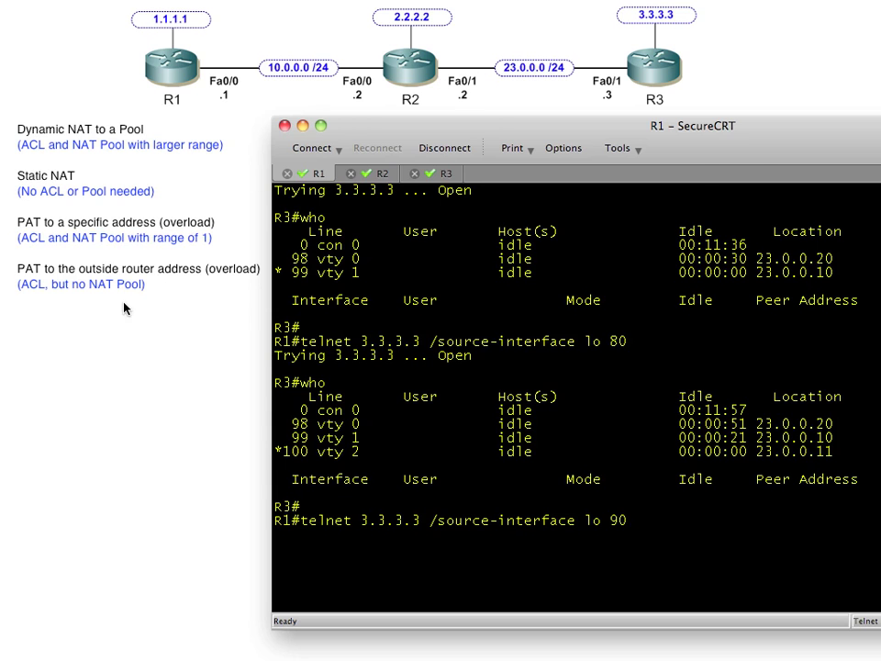
pyautogui.press('Return')
pyautogui.write('who')
pyautogui.press('Return')
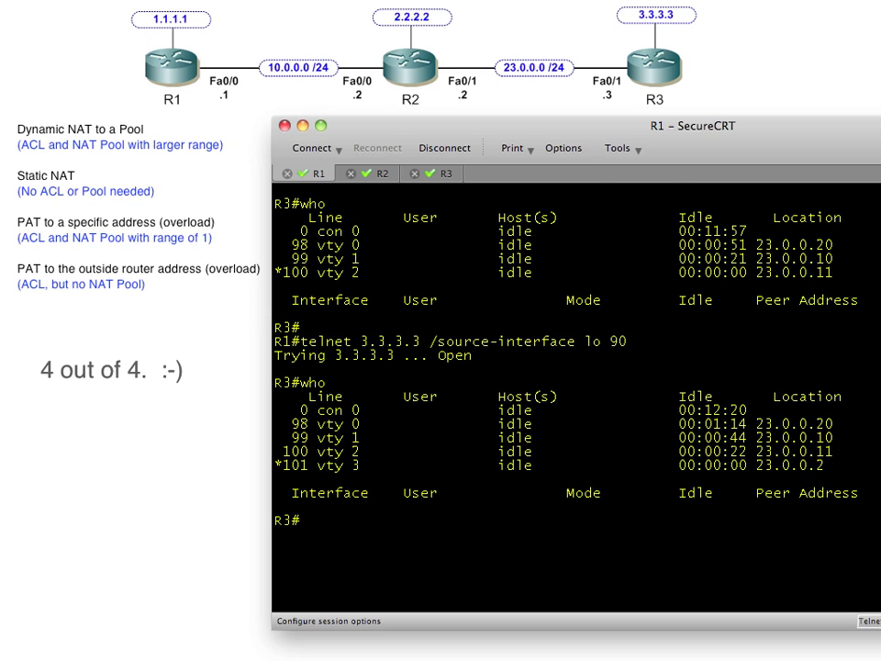
# On R2's console, run 'show ip nat translations' to list the four loopback NAT translations.
pyautogui.click(385, 176)
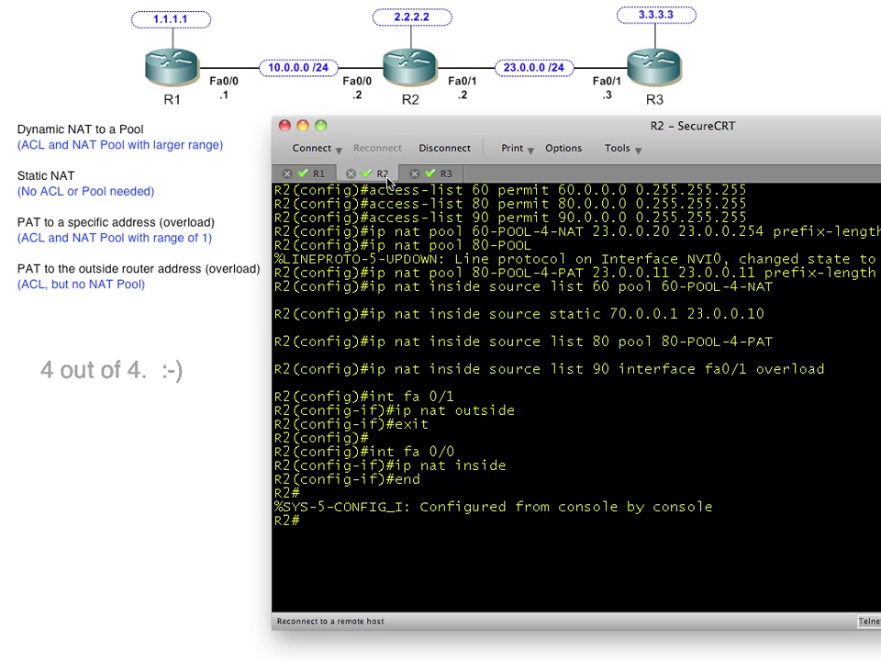
pyautogui.press('Return')
pyautogui.press('Return')
pyautogui.press('Return')
pyautogui.press('Return')
pyautogui.press('Return')
pyautogui.press('Return')
pyautogui.press('Return')
pyautogui.press('Return')
pyautogui.press('Return')
pyautogui.press('Return')
pyautogui.press('Return')
pyautogui.press('Return')
pyautogui.press('Return')
pyautogui.press('Return')
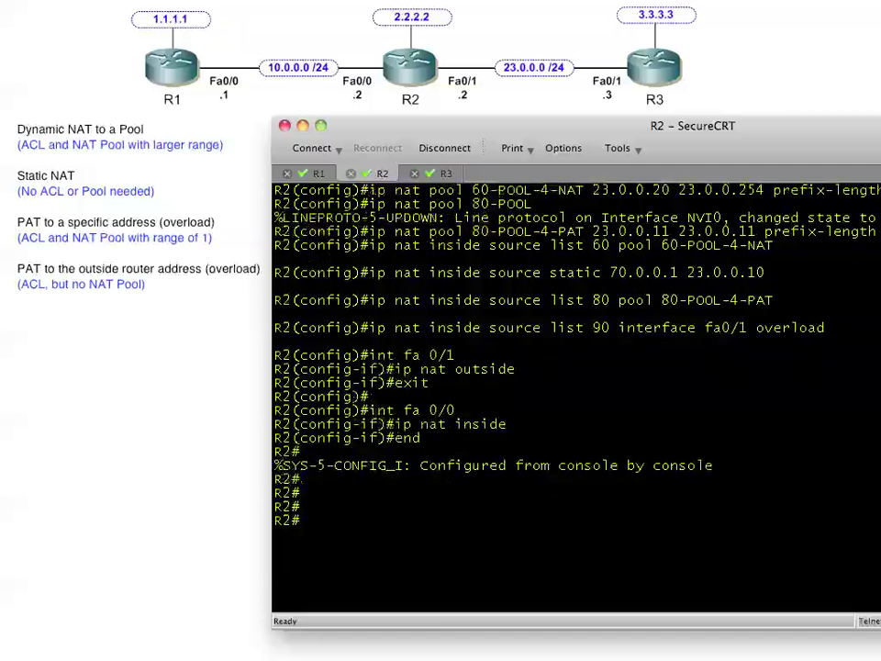
pyautogui.write('sho')
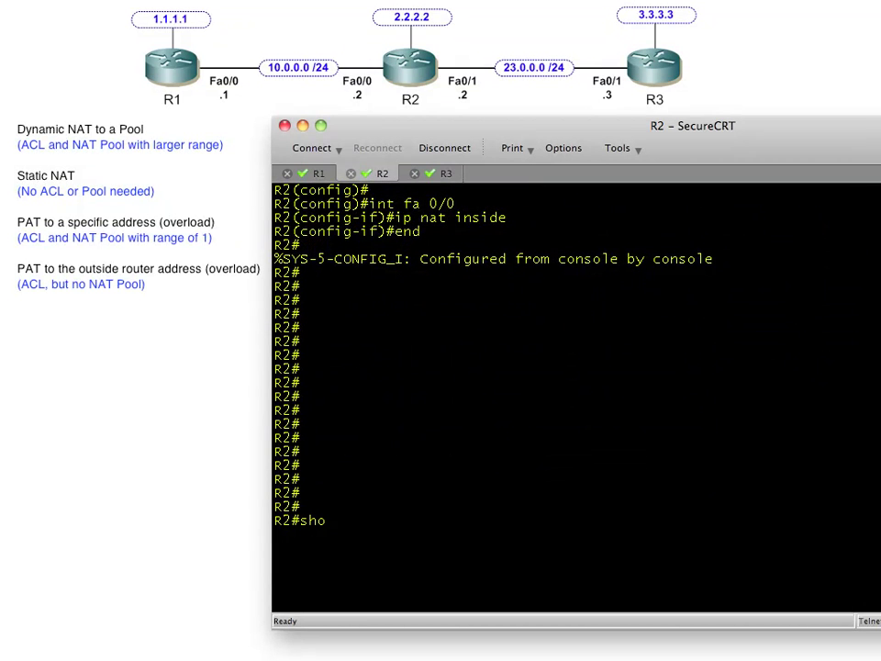
pyautogui.write('w ip nat tran')
pyautogui.press('Tab')
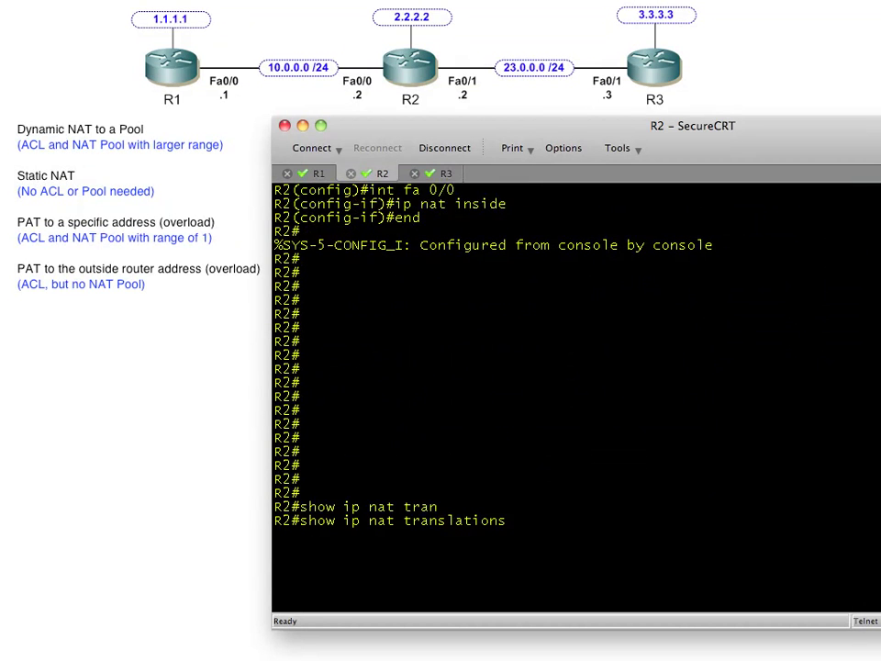
pyautogui.press('Return')
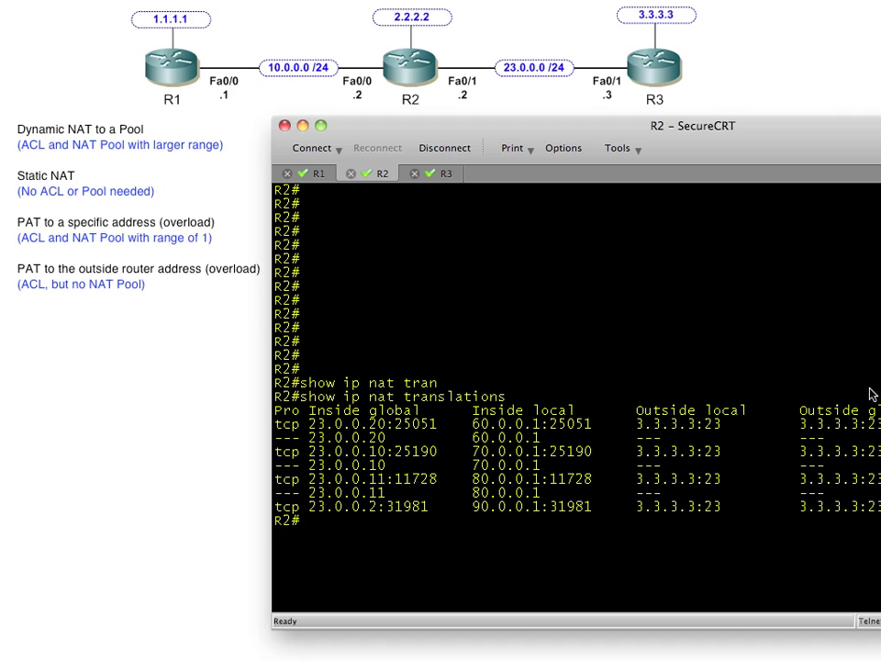